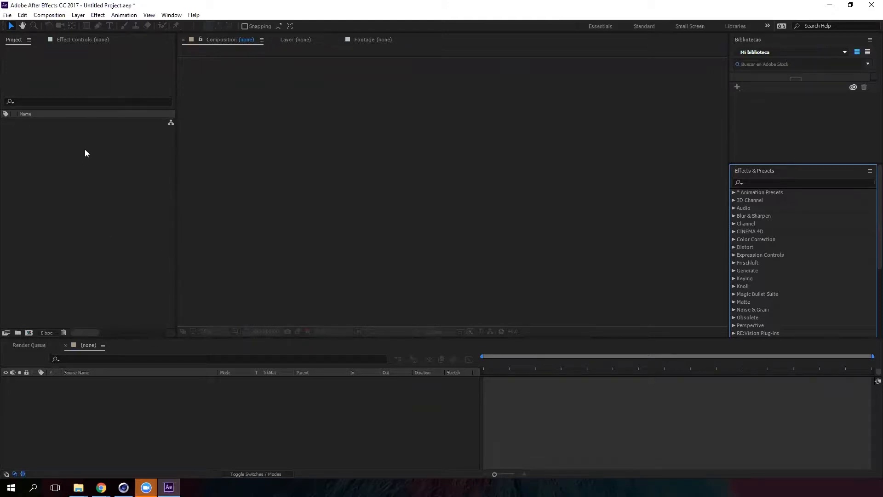
# - Import the Hot Dog 2 and Hot Dog 2_motion movie files into the project, accepting the alpha interpretation
pyautogui.rightClick(96, 175)
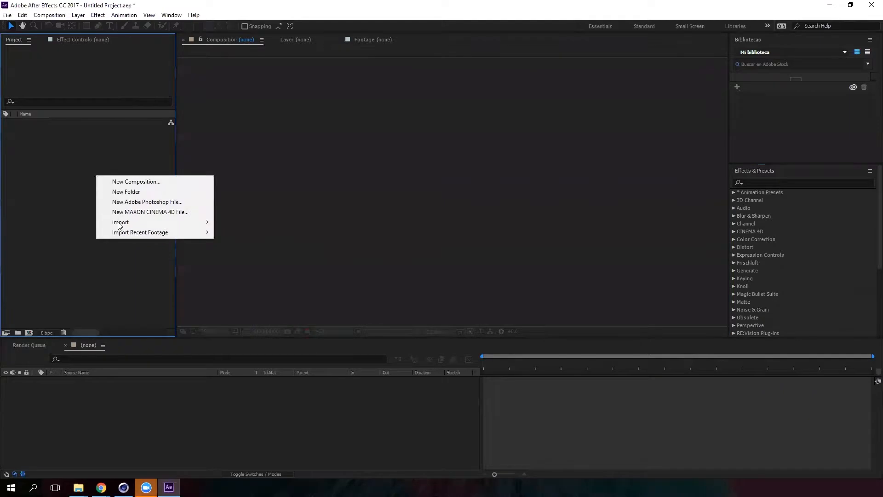
pyautogui.moveTo(123, 226)
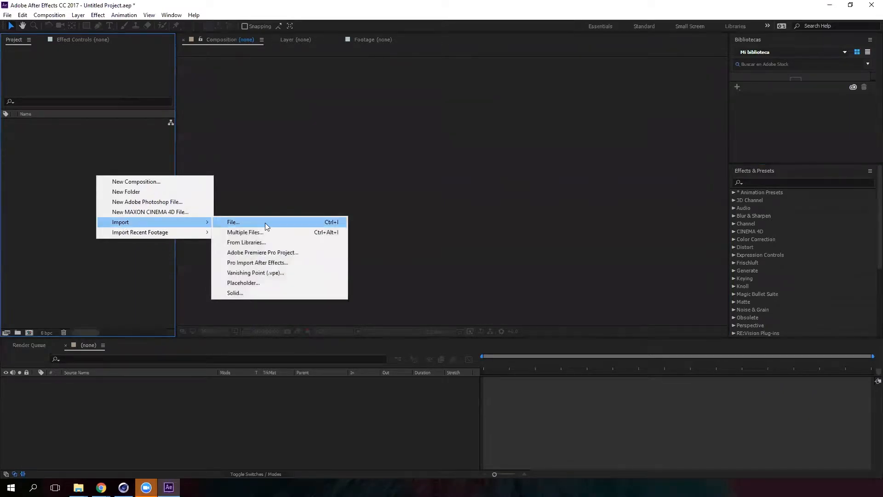
pyautogui.click(265, 222)
pyautogui.moveTo(410, 214); pyautogui.dragTo(157, 106)
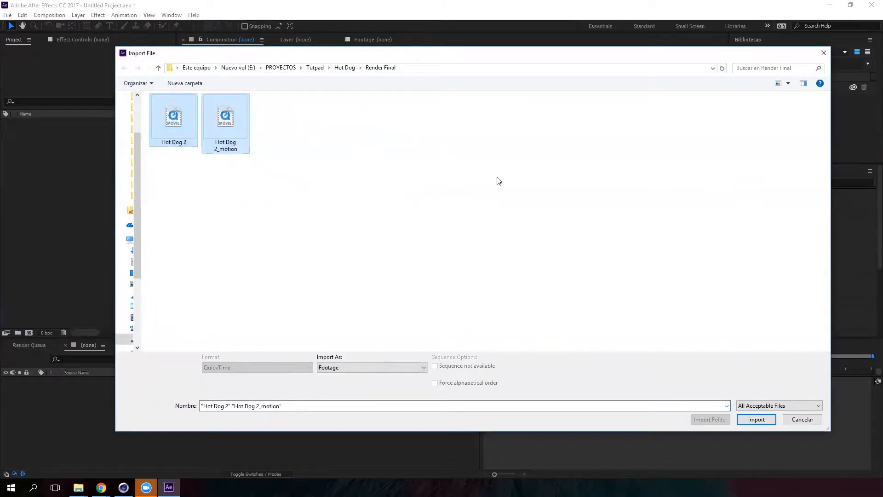
pyautogui.click(760, 420)
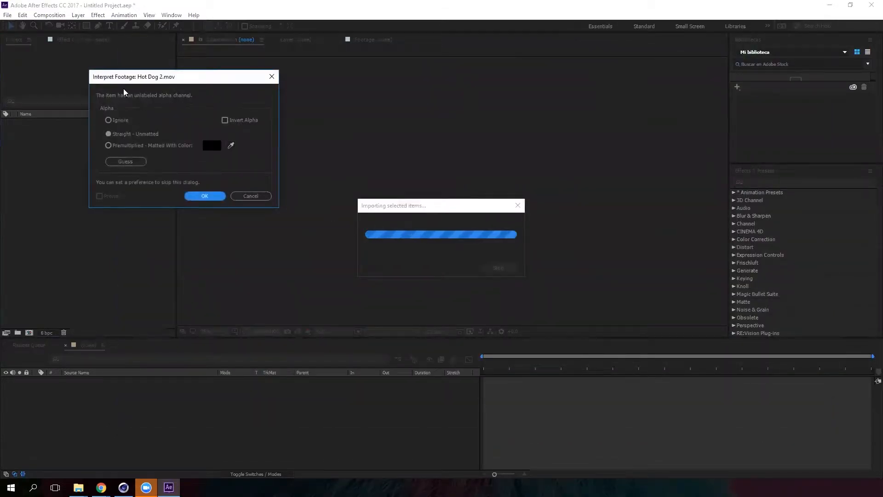
pyautogui.click(214, 197)
pyautogui.click(214, 196)
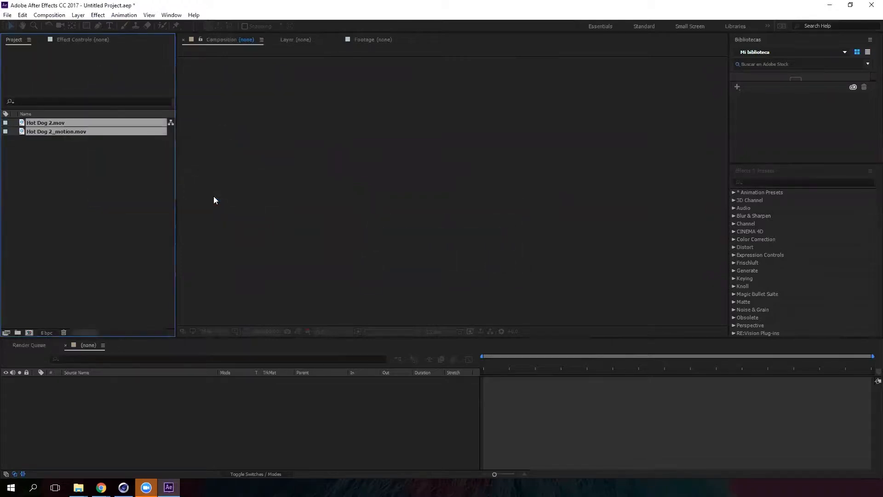
# - Create a composition from Hot Dog 2.mov and scrub through its animation
pyautogui.click(102, 201)
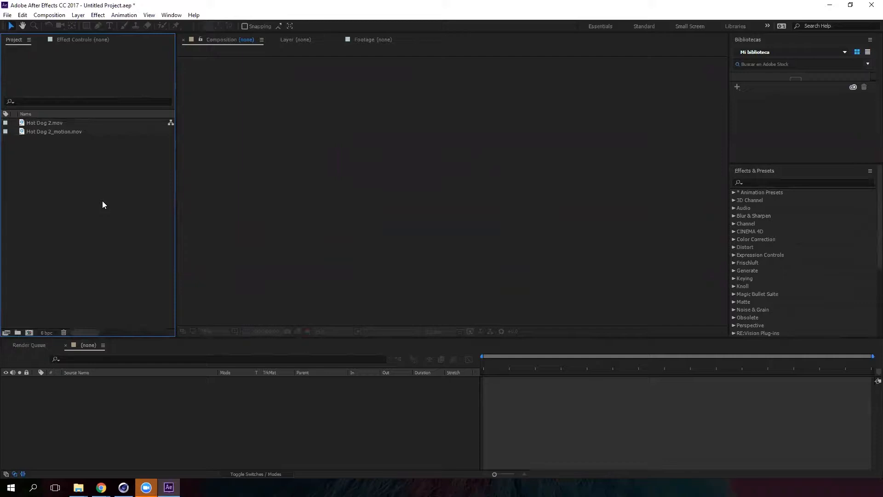
pyautogui.click(59, 123)
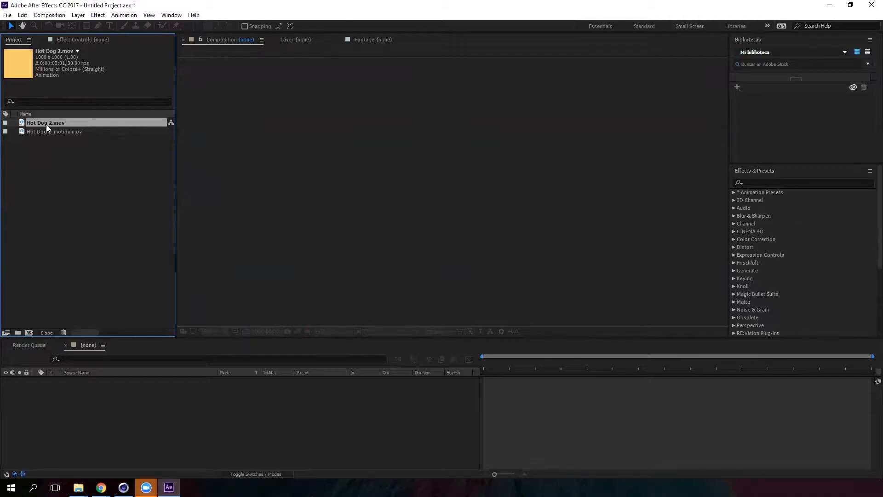
pyautogui.moveTo(41, 122); pyautogui.dragTo(28, 335)
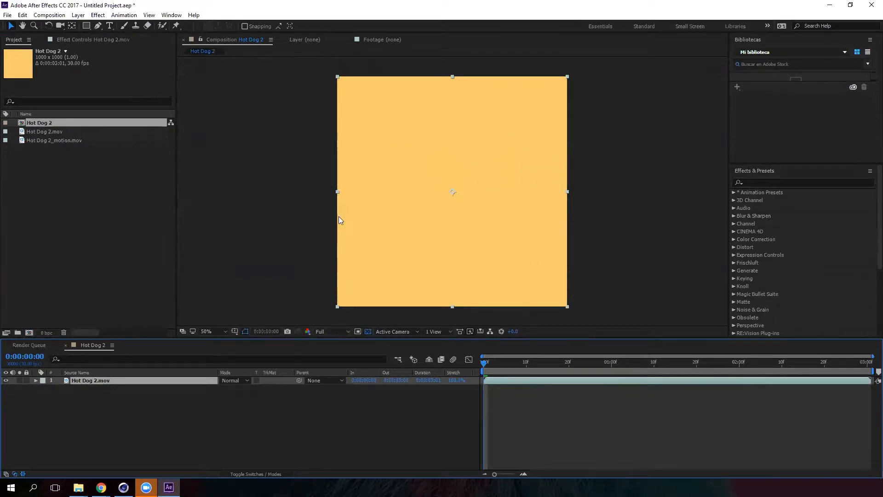
pyautogui.moveTo(484, 367); pyautogui.dragTo(700, 368)
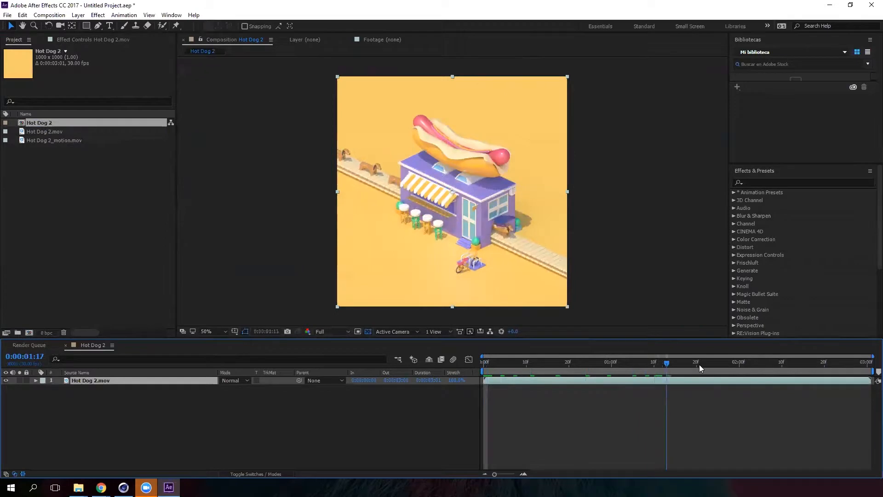
pyautogui.moveTo(597, 376); pyautogui.dragTo(879, 365)
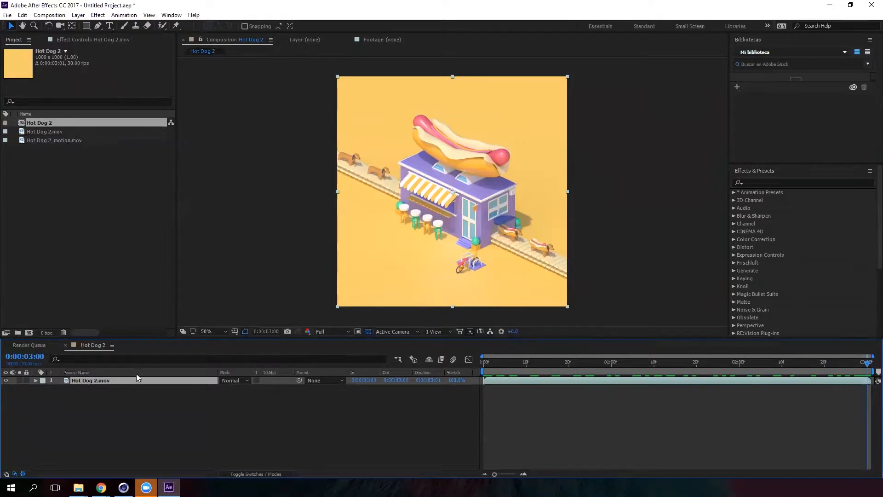
# - Add Hot Dog 2_motion.mov to the composition as a layer above Hot Dog 2.mov
pyautogui.click(101, 388)
pyautogui.click(101, 381)
pyautogui.click(81, 185)
pyautogui.click(73, 142)
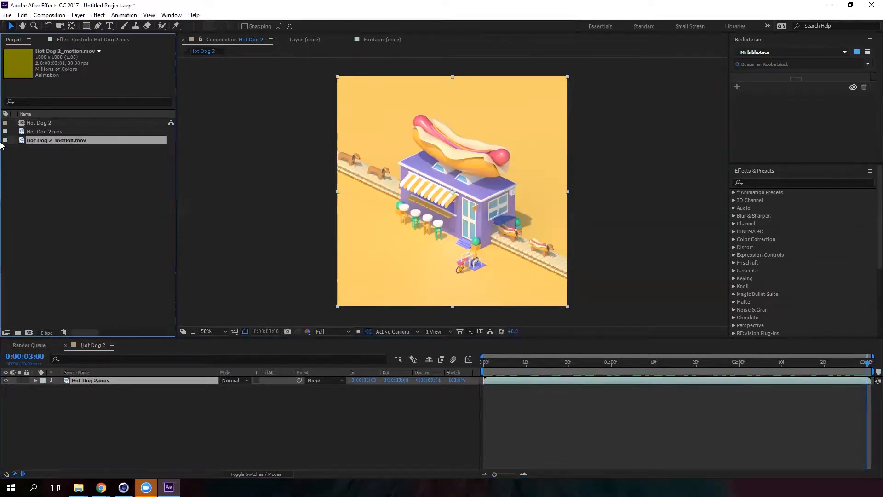
pyautogui.moveTo(56, 141); pyautogui.dragTo(176, 378)
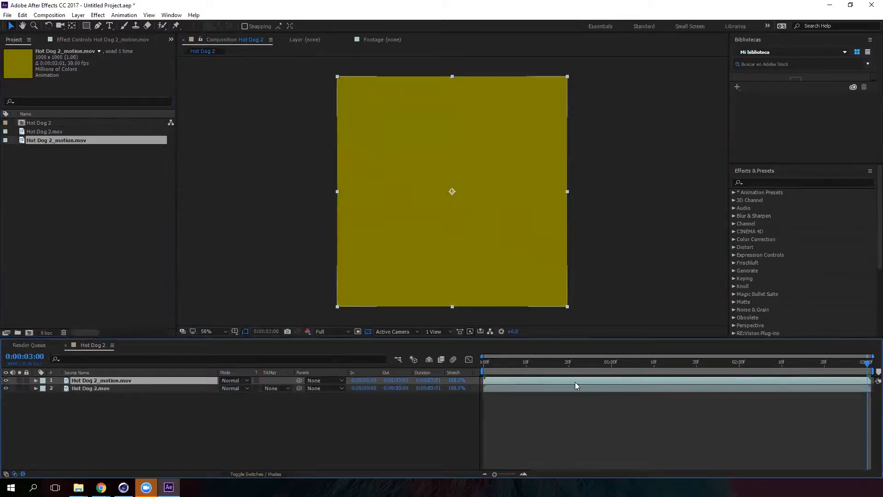
# - Scrub through the timeline to examine the motion pass layer
pyautogui.moveTo(500, 363)
pyautogui.mouseDown()
pyautogui.moveTo(473, 362)
pyautogui.moveTo(868, 370)
pyautogui.moveTo(555, 370)
pyautogui.moveTo(577, 366)
pyautogui.mouseUp()
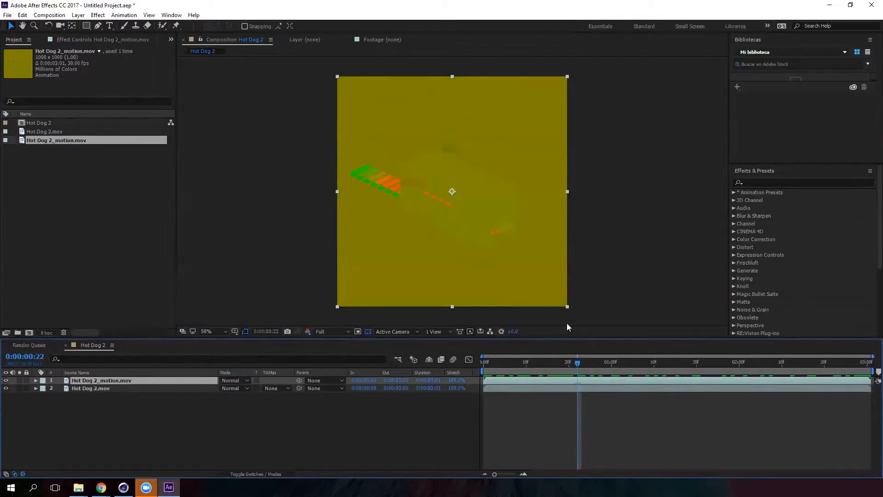
pyautogui.moveTo(578, 363)
pyautogui.mouseDown()
pyautogui.moveTo(478, 362)
pyautogui.moveTo(561, 362)
pyautogui.mouseUp()
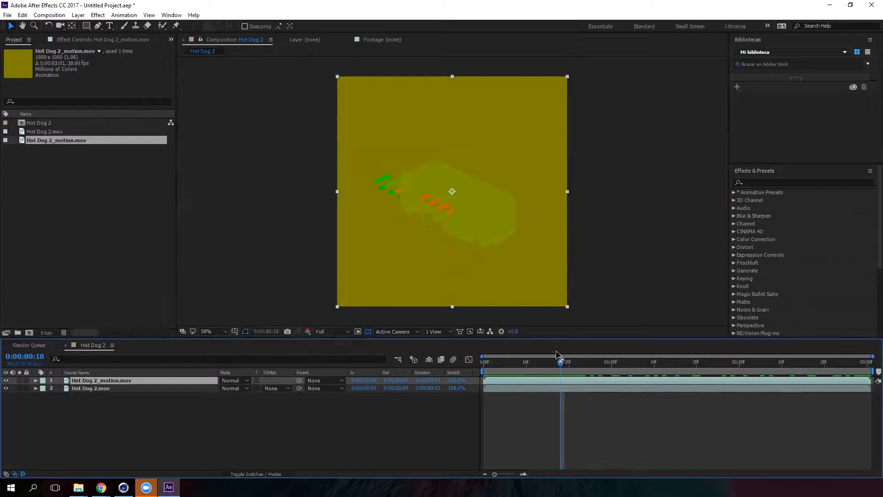
pyautogui.moveTo(561, 362); pyautogui.dragTo(595, 362)
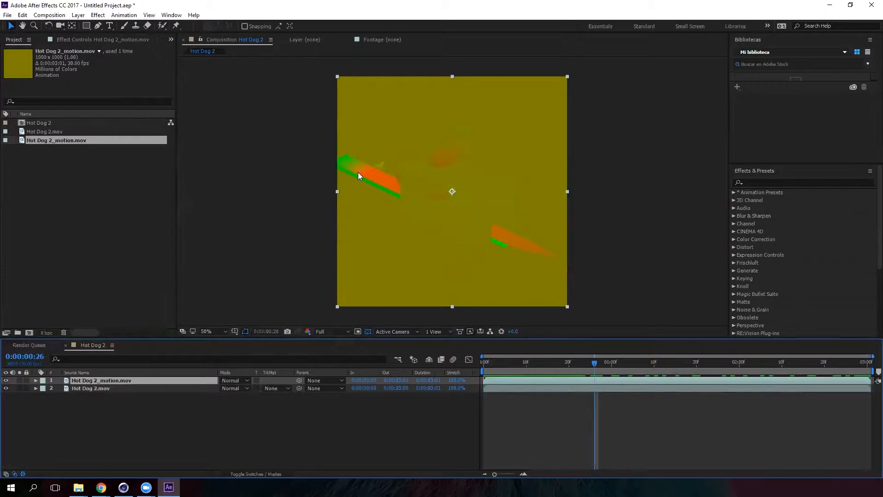
pyautogui.click(607, 362)
pyautogui.moveTo(616, 365); pyautogui.dragTo(655, 367)
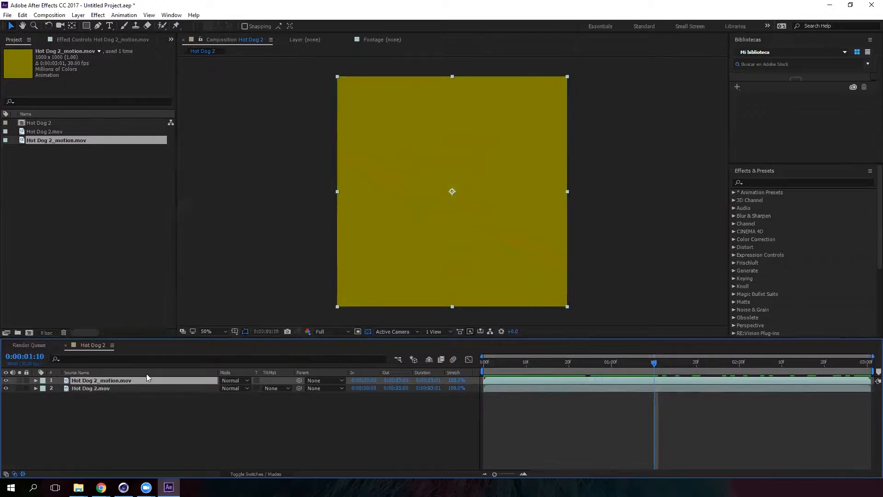
# - Hide the Hot Dog 2_motion.mov layer and select the Hot Dog 2.mov layer
pyautogui.click(6, 381)
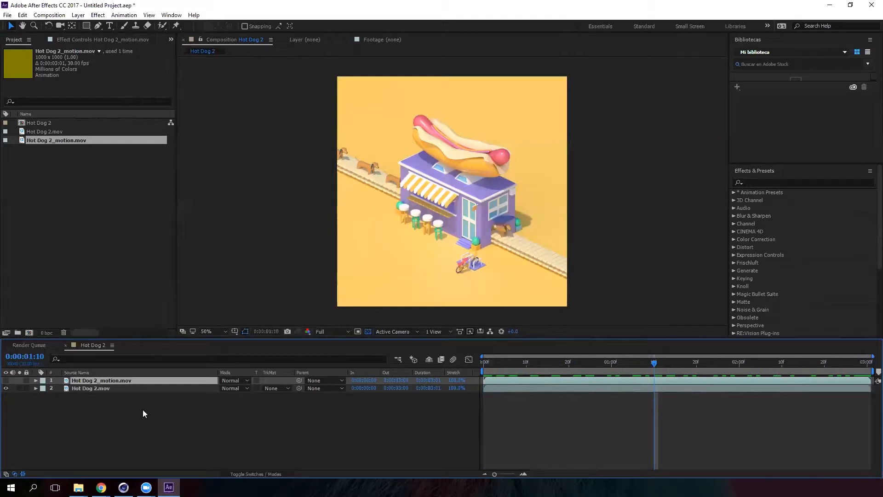
pyautogui.click(143, 409)
pyautogui.click(97, 388)
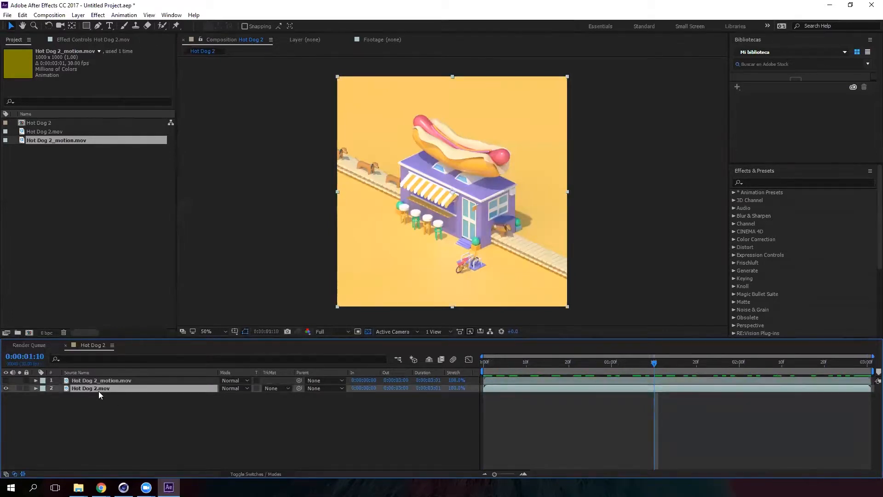
# - Rearrange the panel layout to give the Effects & Presets panel more room
pyautogui.moveTo(746, 166); pyautogui.dragTo(750, 115)
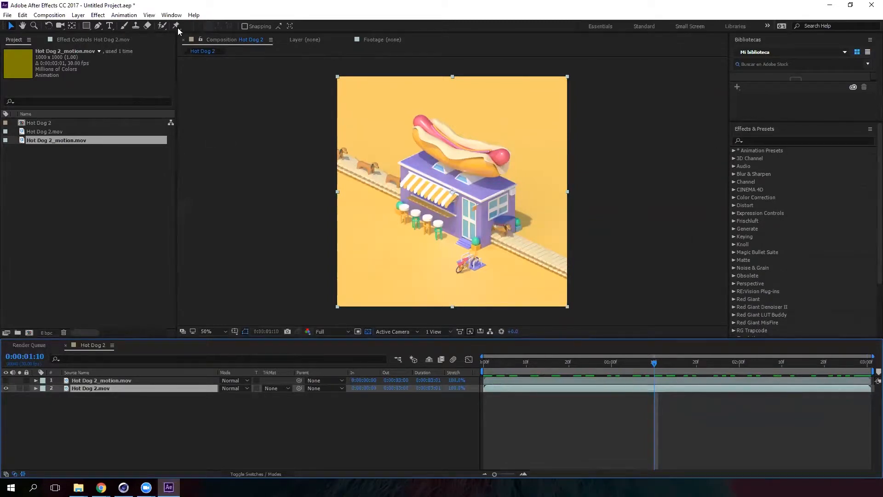
pyautogui.click(171, 14)
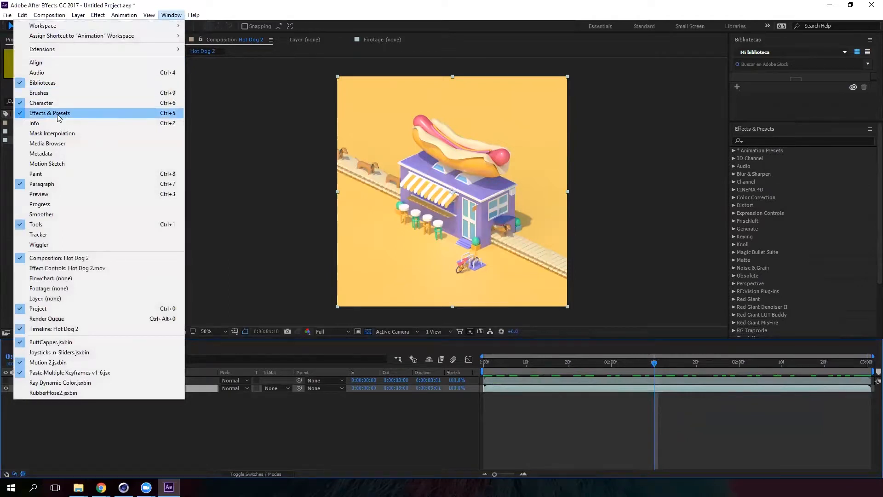
pyautogui.click(267, 112)
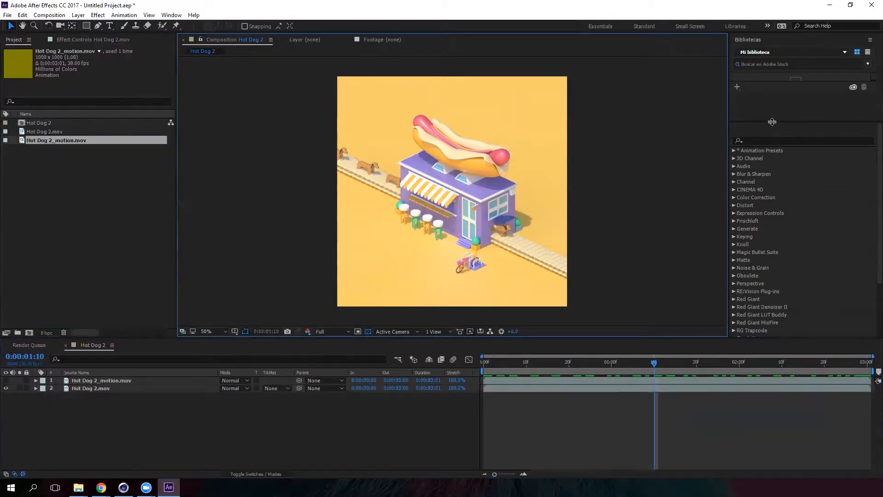
pyautogui.moveTo(773, 120); pyautogui.dragTo(773, 95)
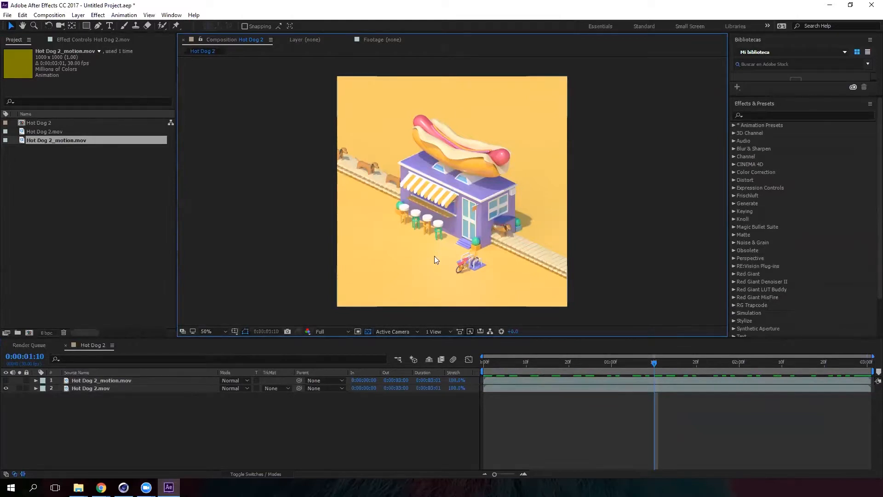
pyautogui.click(114, 388)
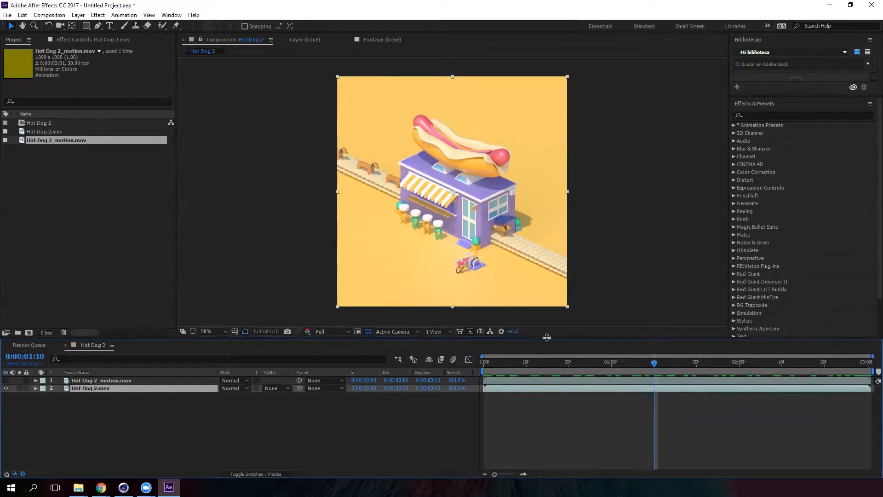
pyautogui.moveTo(546, 343); pyautogui.dragTo(547, 352)
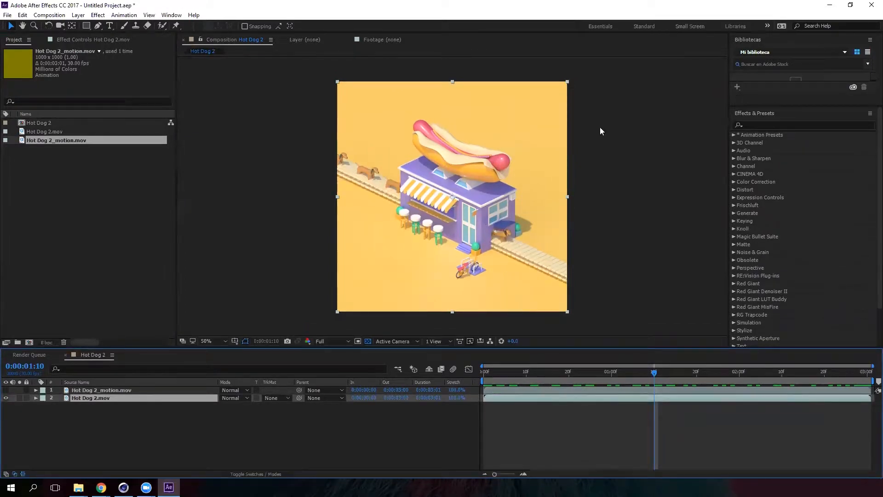
# - Search effects for "curv" and apply the Curves color correction effect to Hot Dog 2.mov
pyautogui.click(756, 125)
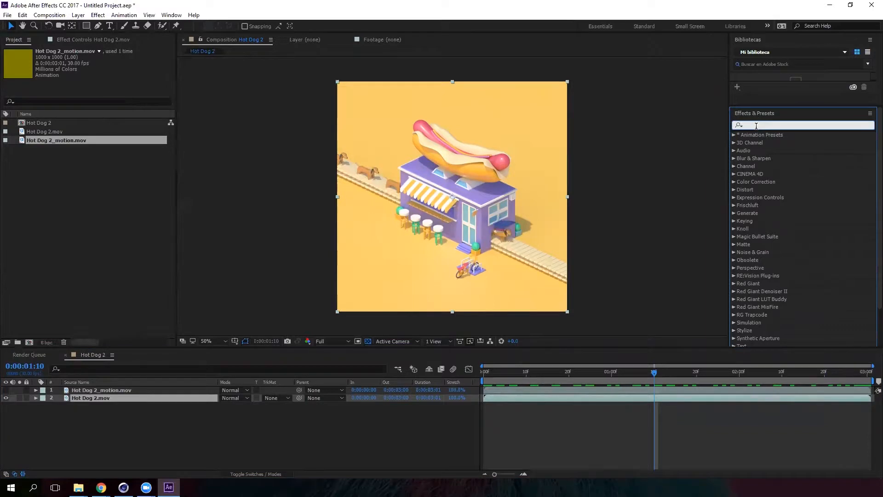
pyautogui.write('c')
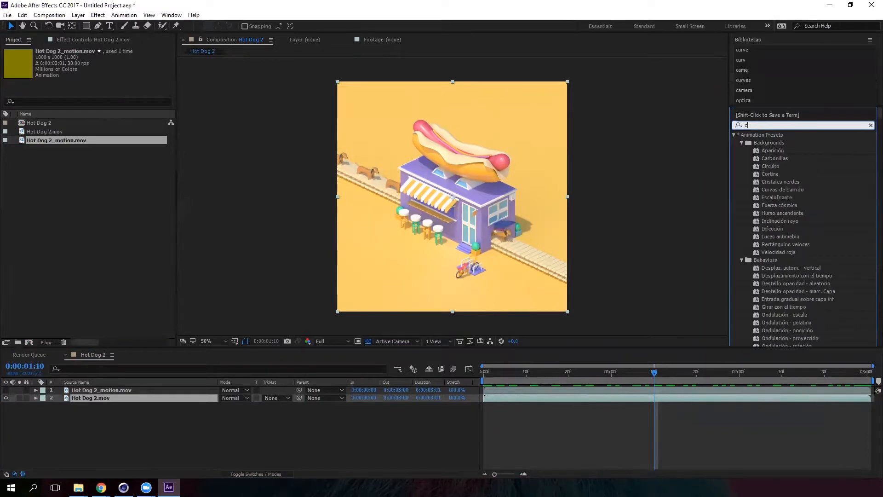
pyautogui.write('urva')
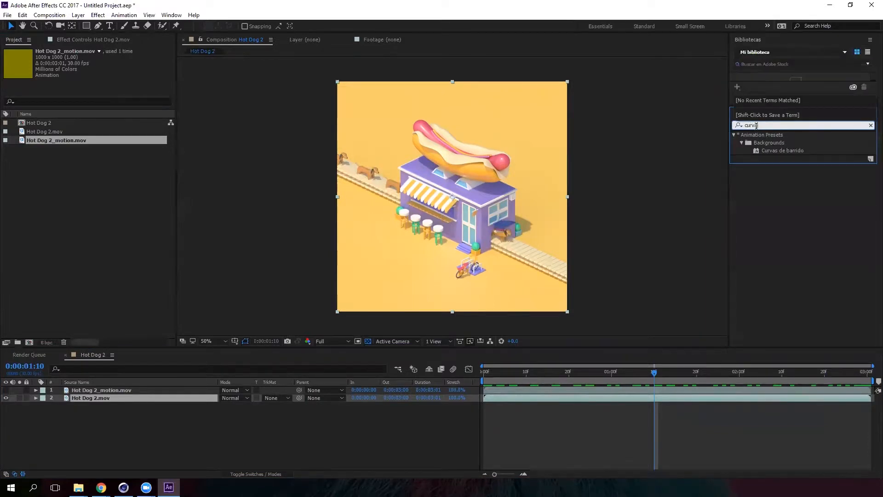
pyautogui.press('BackSpace')
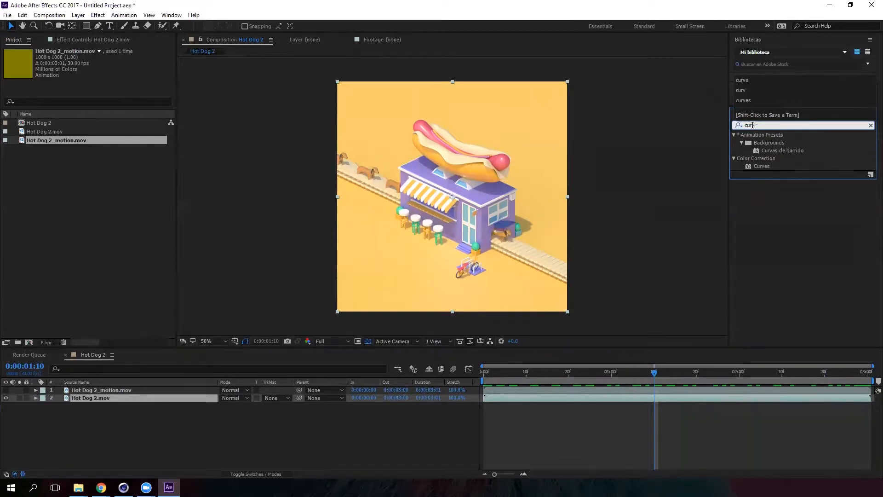
pyautogui.click(771, 167)
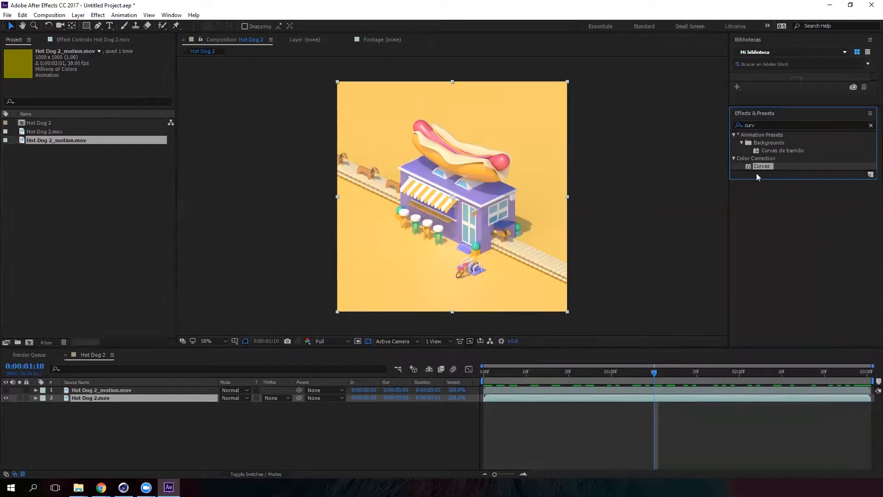
pyautogui.moveTo(767, 165); pyautogui.dragTo(105, 399)
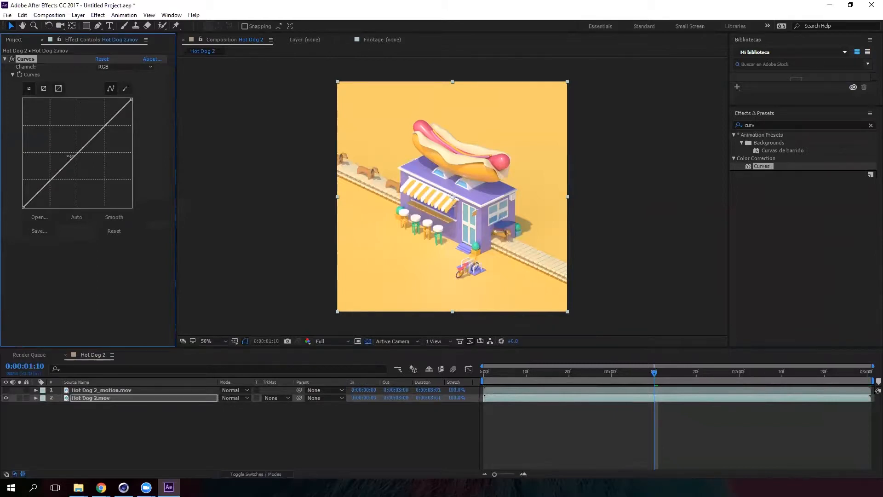
# - Bend the Curves line slightly and smooth it
pyautogui.moveTo(76, 153); pyautogui.dragTo(74, 152)
pyautogui.click(114, 216)
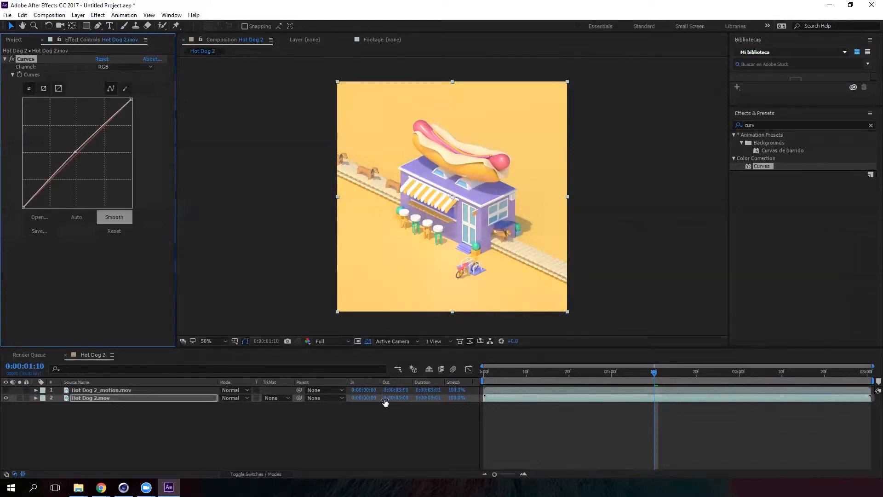
# - Apply a second Curves effect to Hot Dog 2.mov and shape its curve into a gentle S
pyautogui.click(384, 420)
pyautogui.press('.')
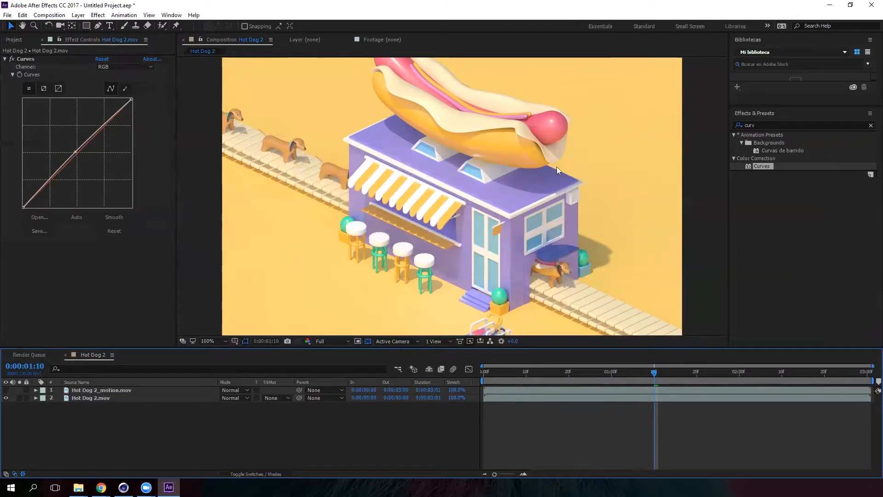
pyautogui.click(100, 399)
pyautogui.scroll(-1, 518, 208)
pyautogui.scroll(1, 482, 249)
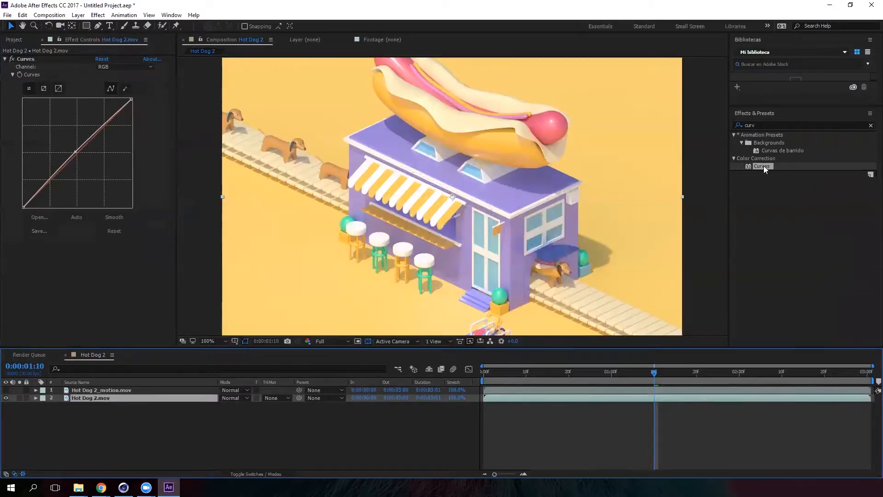
pyautogui.moveTo(763, 168); pyautogui.dragTo(100, 402)
pyautogui.scroll(-1, 460, 213)
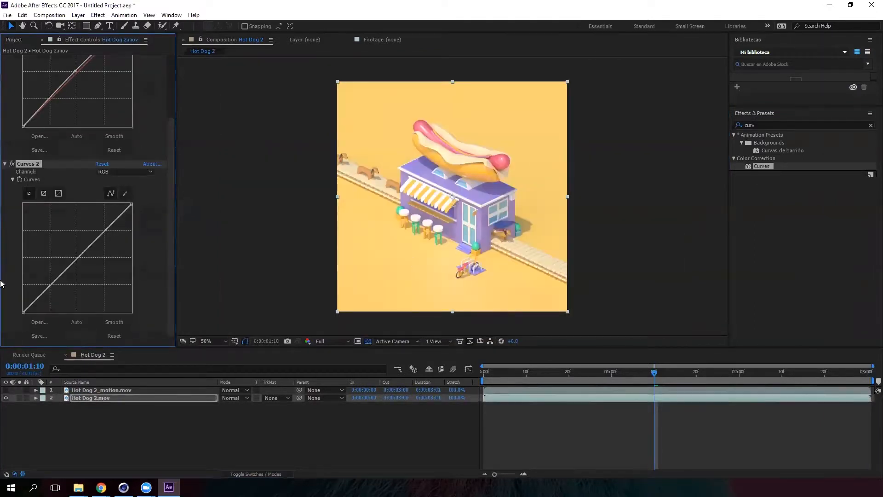
pyautogui.moveTo(63, 273); pyautogui.dragTo(60, 277)
pyautogui.moveTo(100, 238); pyautogui.dragTo(94, 240)
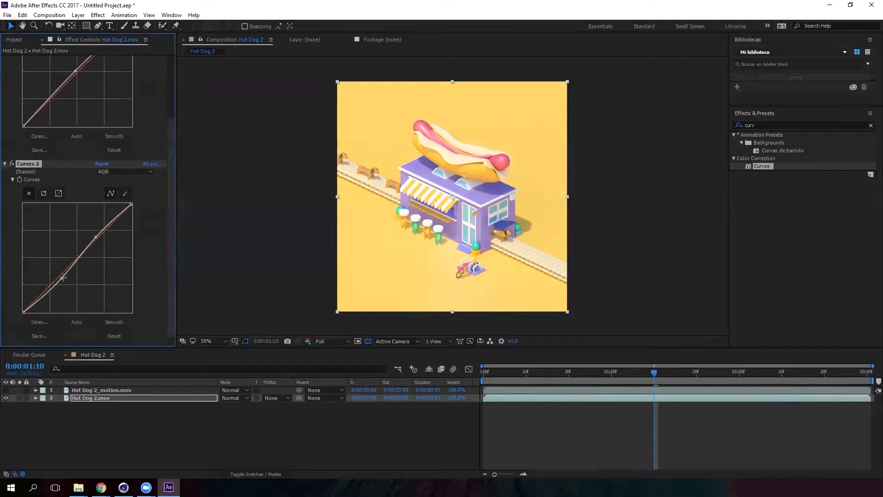
# - Nudge the lower point on the Curves 2 line very slightly
pyautogui.moveTo(61, 279); pyautogui.dragTo(61, 278)
pyautogui.press('.')
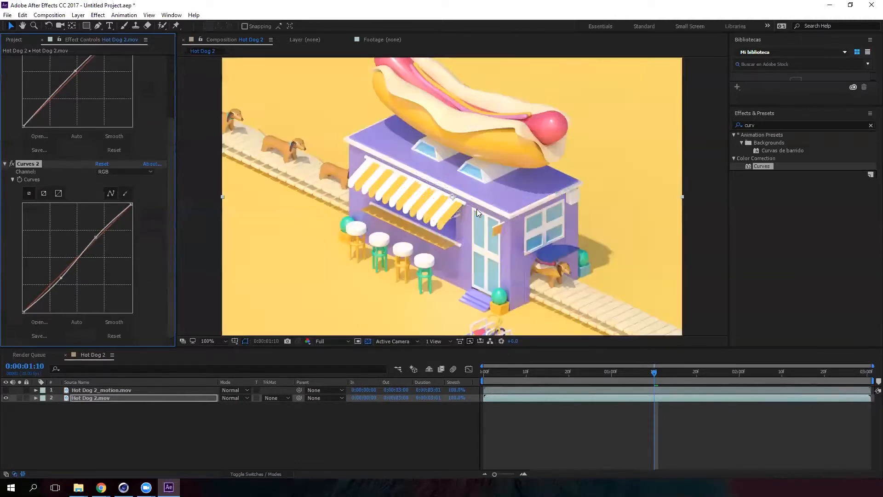
pyautogui.press(',')
pyautogui.moveTo(172, 134); pyautogui.dragTo(173, 70)
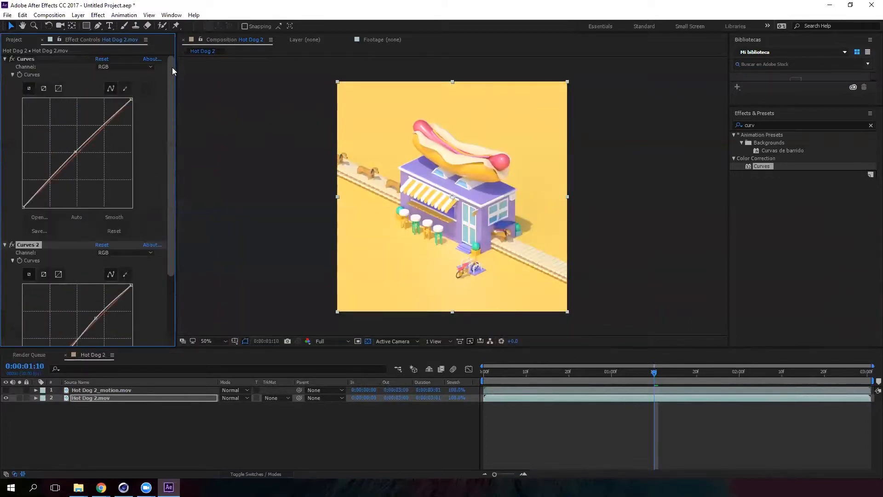
# - Collapse both Curves effects and switch them off and on to compare the graded footage with the original
pyautogui.click(4, 59)
pyautogui.click(5, 67)
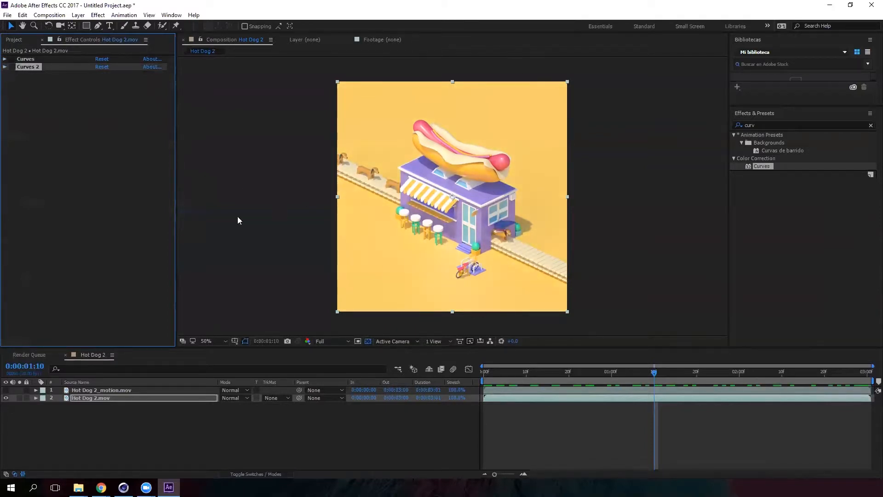
pyautogui.click(12, 67)
pyautogui.click(12, 59)
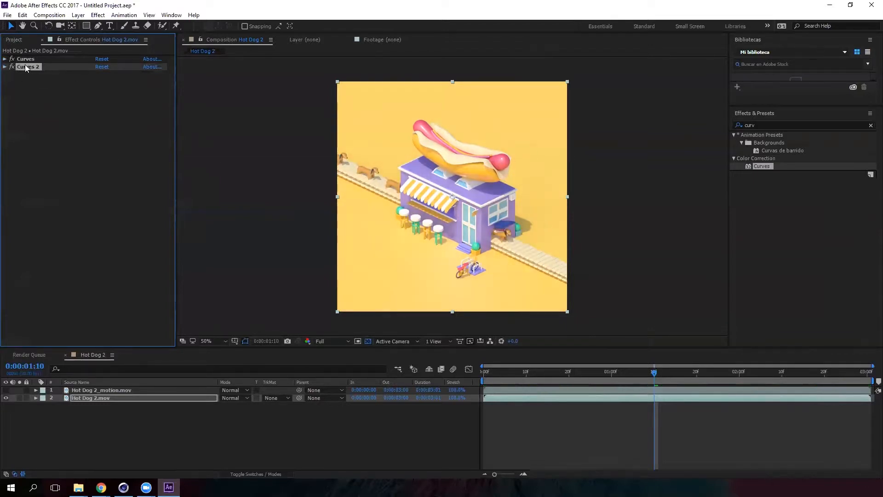
pyautogui.click(12, 59)
pyautogui.click(12, 67)
pyautogui.click(12, 67)
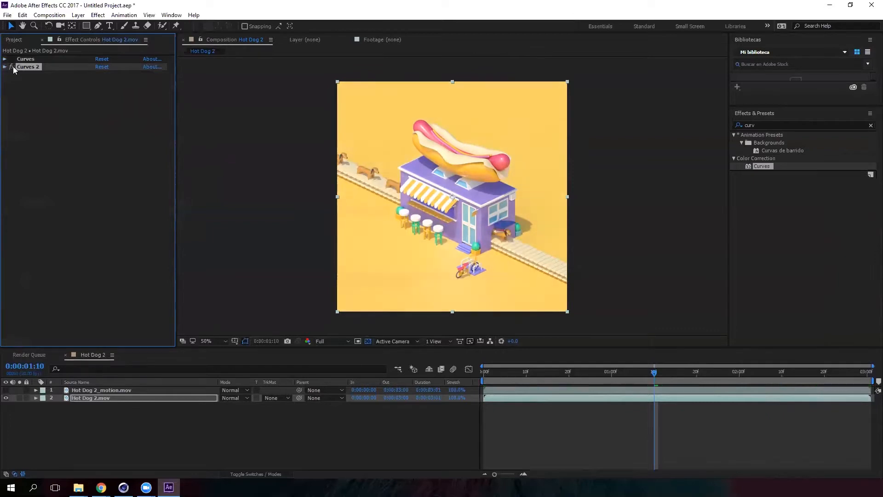
pyautogui.click(12, 60)
pyautogui.click(12, 59)
pyautogui.click(12, 59)
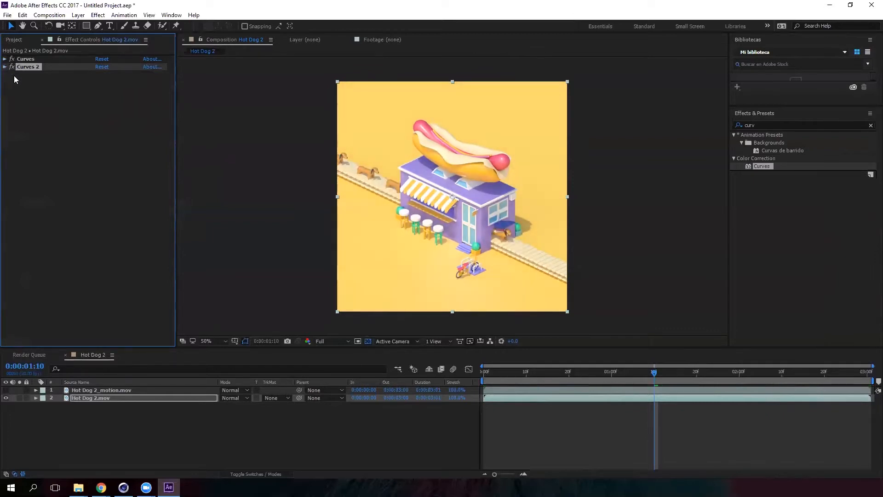
# - Expand Curves 2 and refine its upper and lower points to soften the S-curve
pyautogui.click(5, 68)
pyautogui.moveTo(94, 138); pyautogui.dragTo(95, 141)
pyautogui.moveTo(63, 181); pyautogui.dragTo(59, 184)
pyautogui.moveTo(94, 142); pyautogui.dragTo(94, 143)
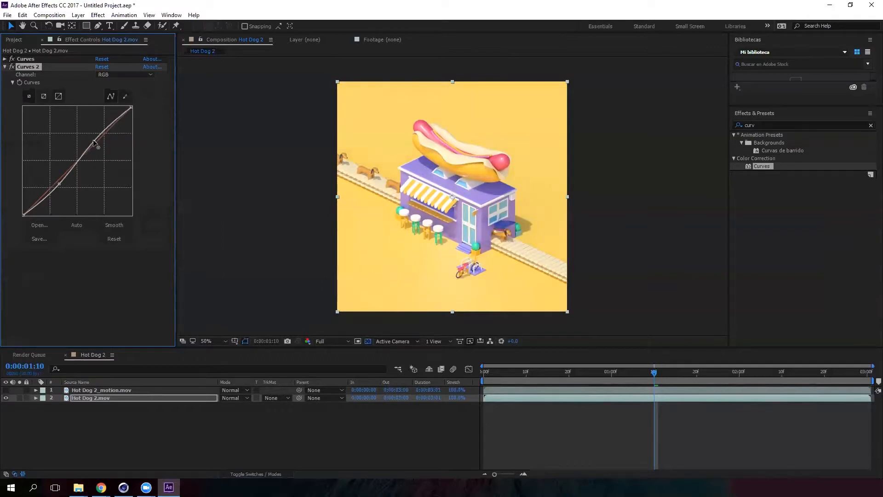
# - Collapse Curves 2 and enlarge the composition viewer panel vertically
pyautogui.click(5, 68)
pyautogui.press('/')
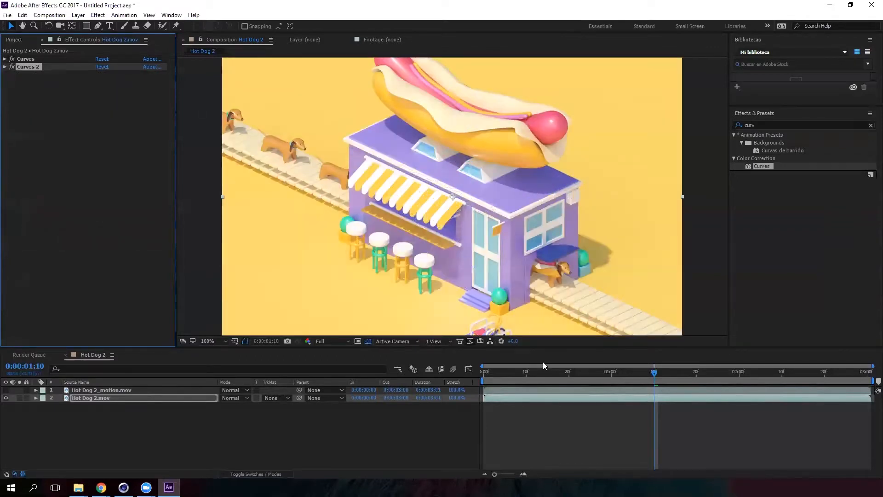
pyautogui.moveTo(548, 347); pyautogui.dragTo(545, 401)
pyautogui.scroll(-1, 494, 287)
pyautogui.scroll(1, 453, 253)
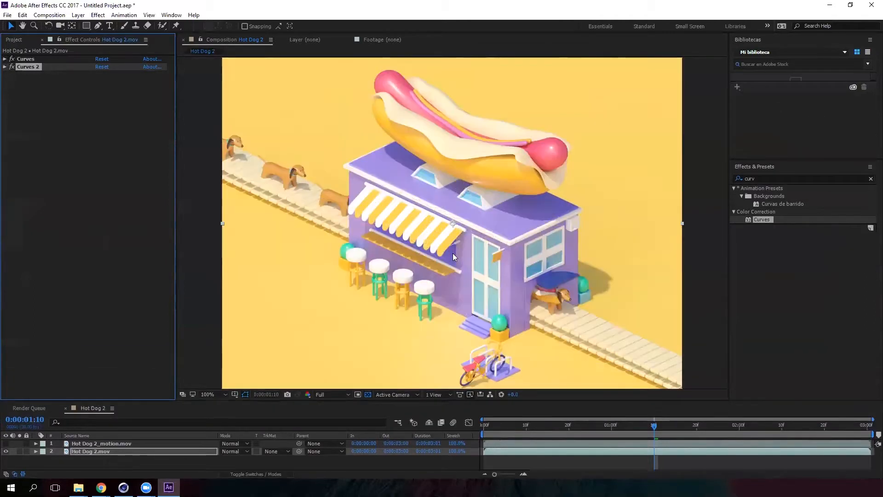
# - Expand both Curves effects and toggle them to check the before-and-after look
pyautogui.click(4, 67)
pyautogui.click(5, 59)
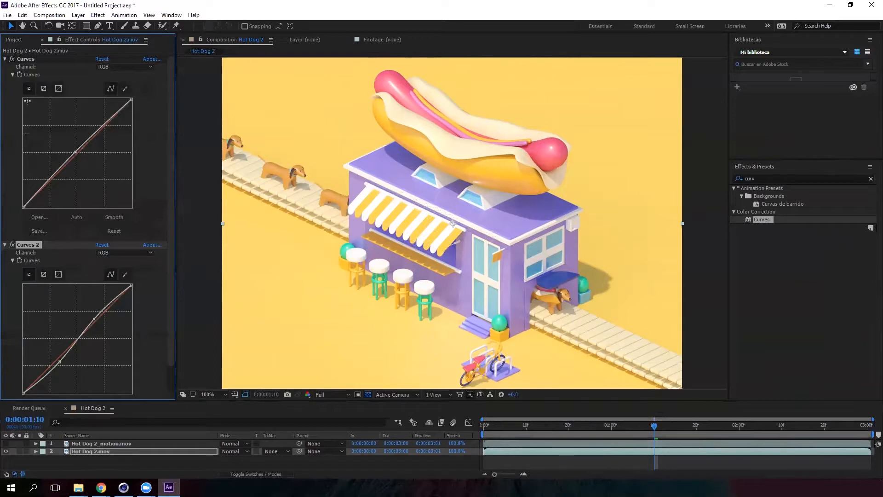
pyautogui.click(11, 59)
pyautogui.click(12, 246)
pyautogui.click(8, 59)
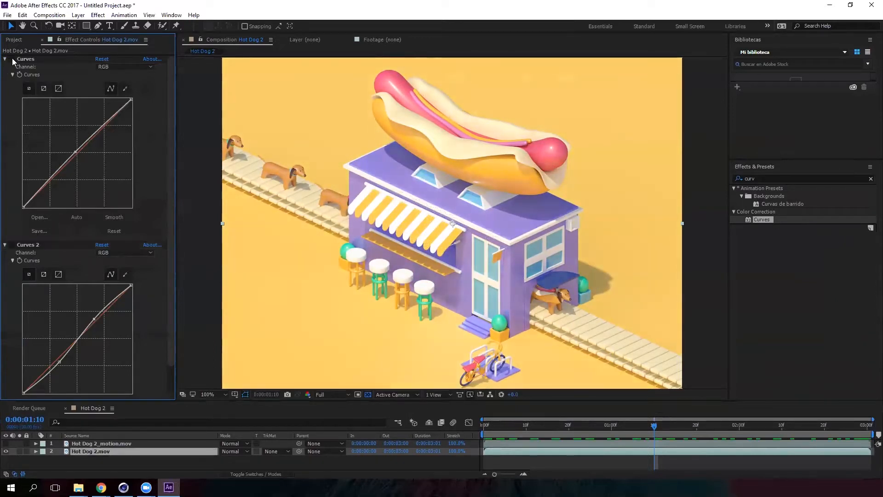
pyautogui.click(12, 245)
pyautogui.click(10, 58)
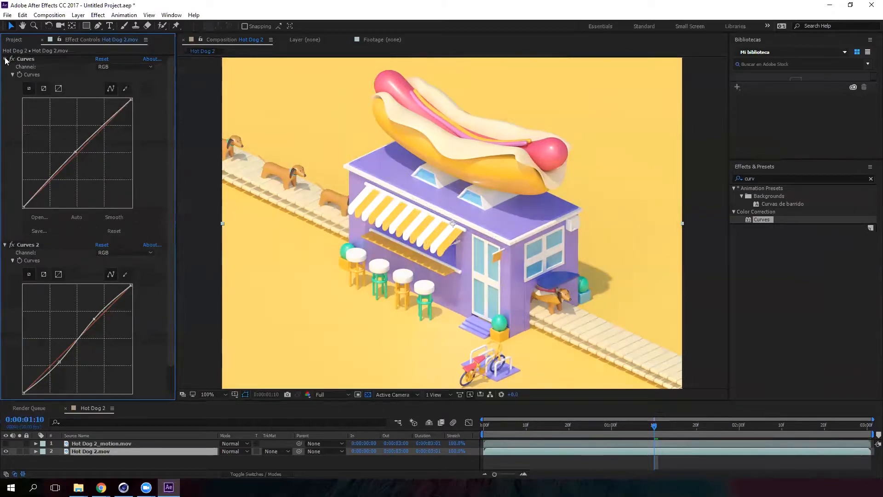
pyautogui.click(5, 58)
pyautogui.click(5, 66)
# - Resize the timeline panel to a different height
pyautogui.moveTo(242, 400); pyautogui.dragTo(276, 264)
pyautogui.click(363, 366)
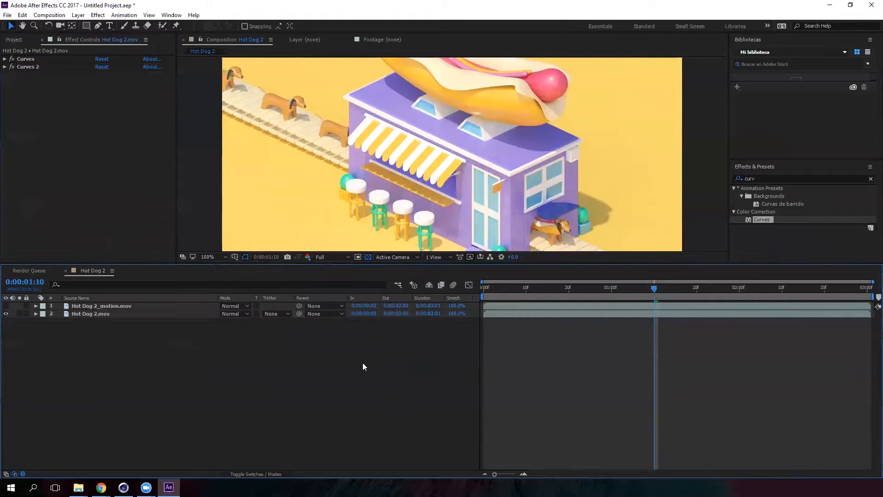
pyautogui.moveTo(458, 263); pyautogui.dragTo(451, 335)
# - Add a new adjustment layer to the Hot Dog 2 composition
pyautogui.rightClick(426, 409)
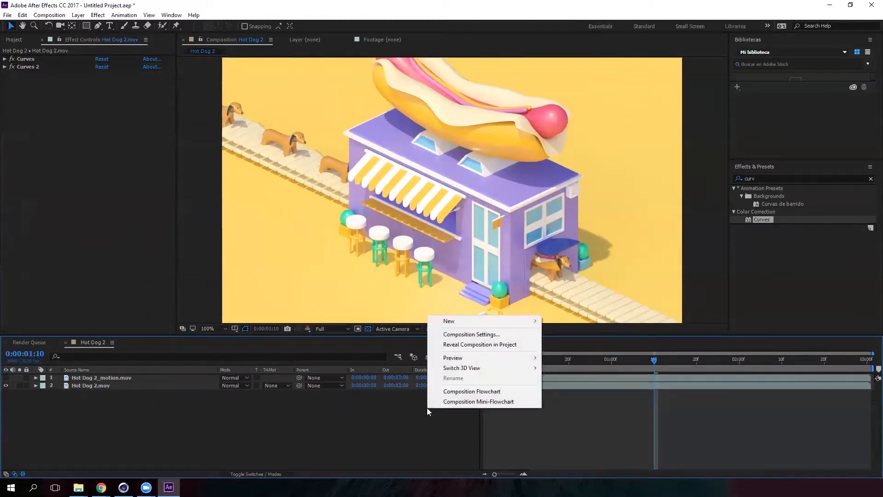
pyautogui.moveTo(484, 319)
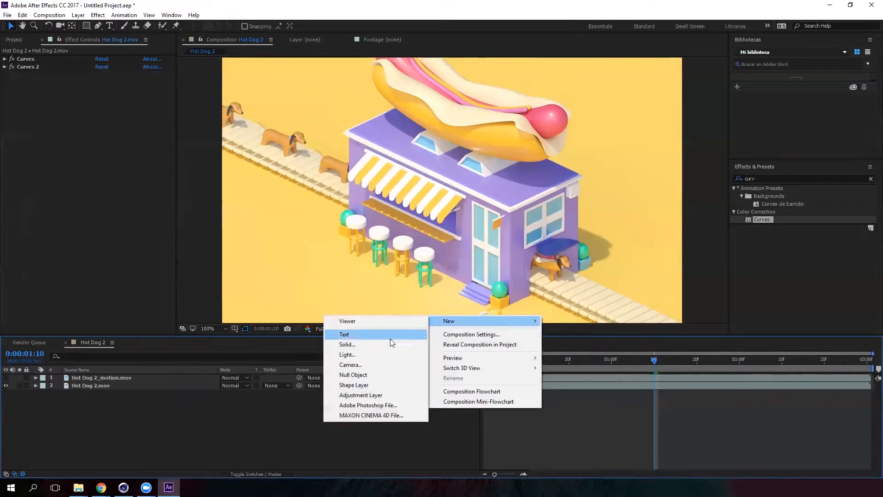
pyautogui.click(389, 398)
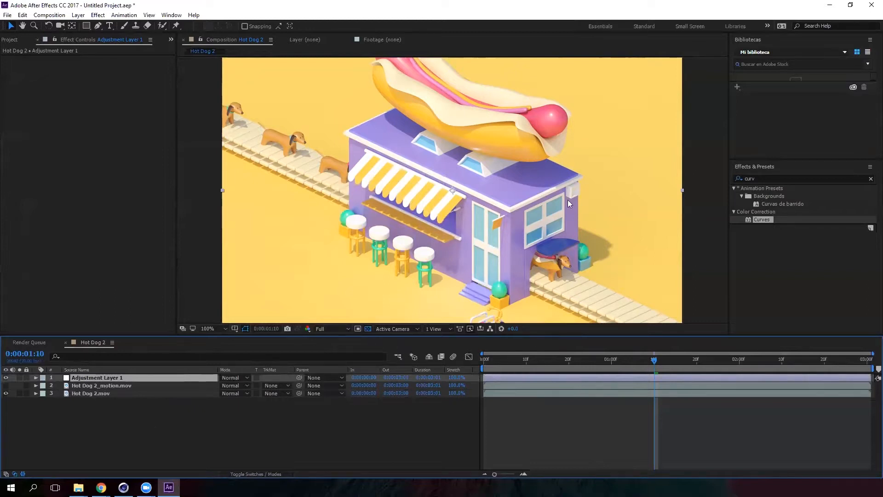
pyautogui.press(',')
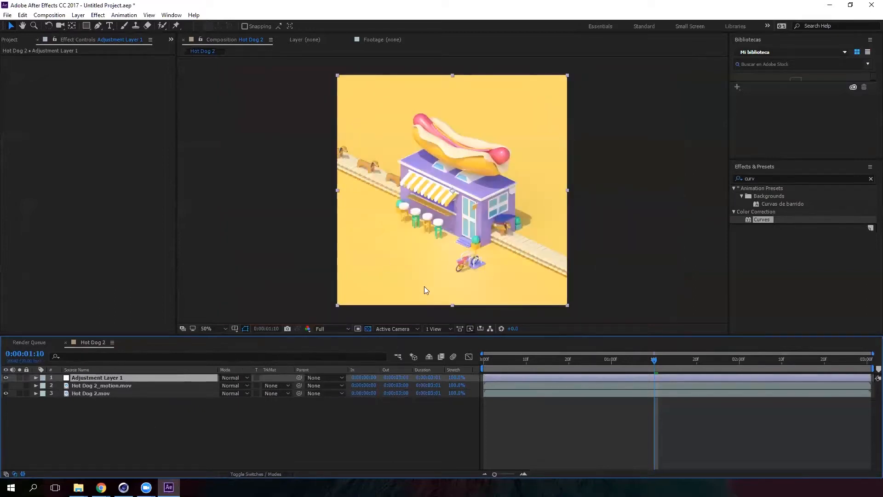
pyautogui.moveTo(442, 335); pyautogui.dragTo(441, 339)
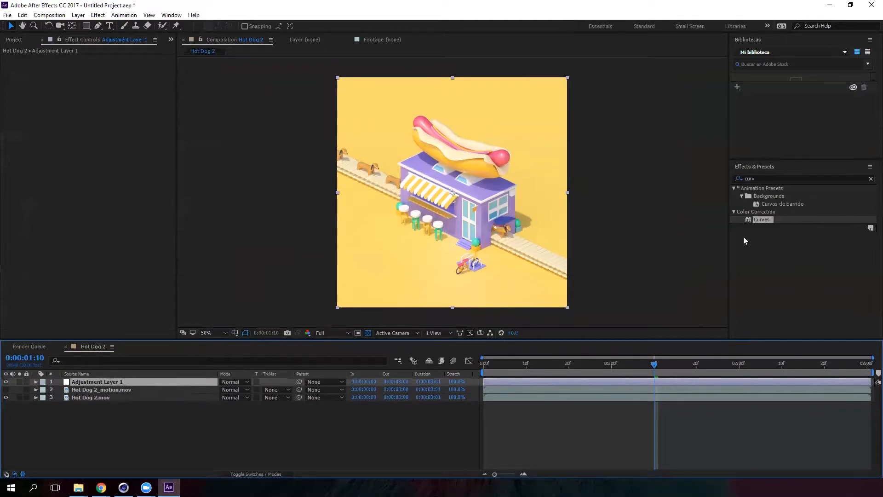
# - Search effects for "rsm" and apply RSMB Pro Vectors to Adjustment Layer 1
pyautogui.click(771, 175)
pyautogui.press('BackSpace')
pyautogui.press('BackSpace')
pyautogui.press('BackSpace')
pyautogui.press('BackSpace')
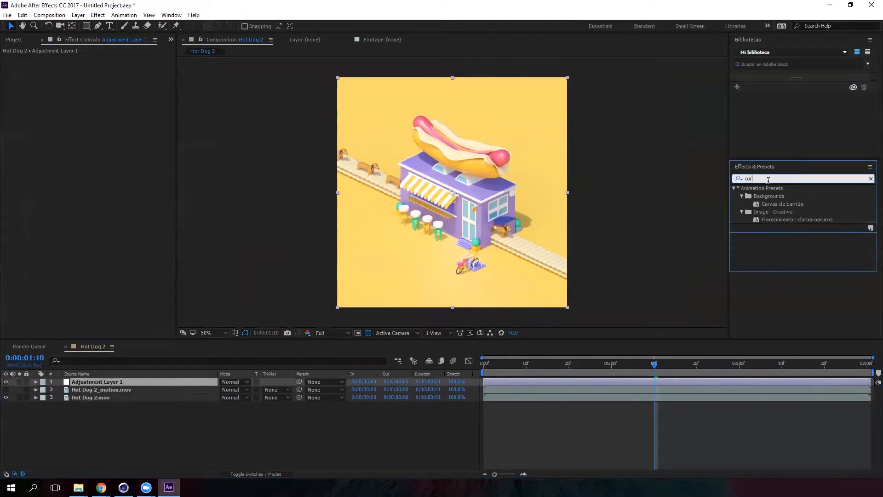
pyautogui.write('rsm')
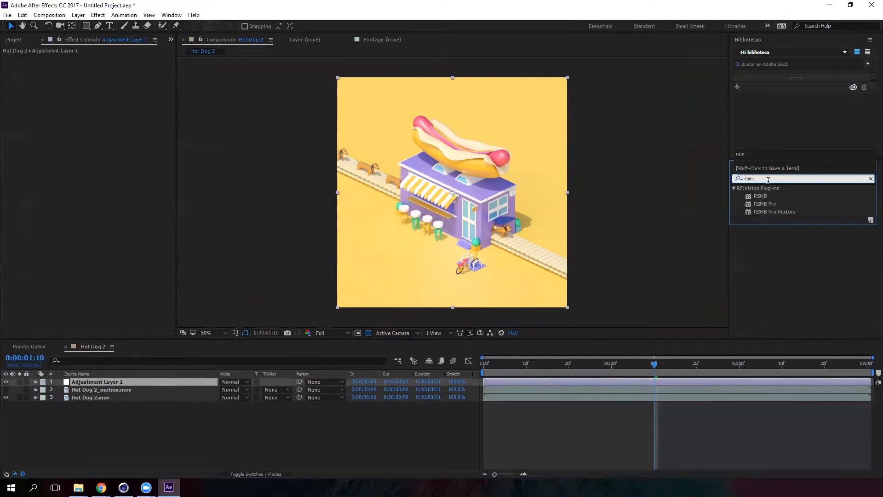
pyautogui.click(780, 211)
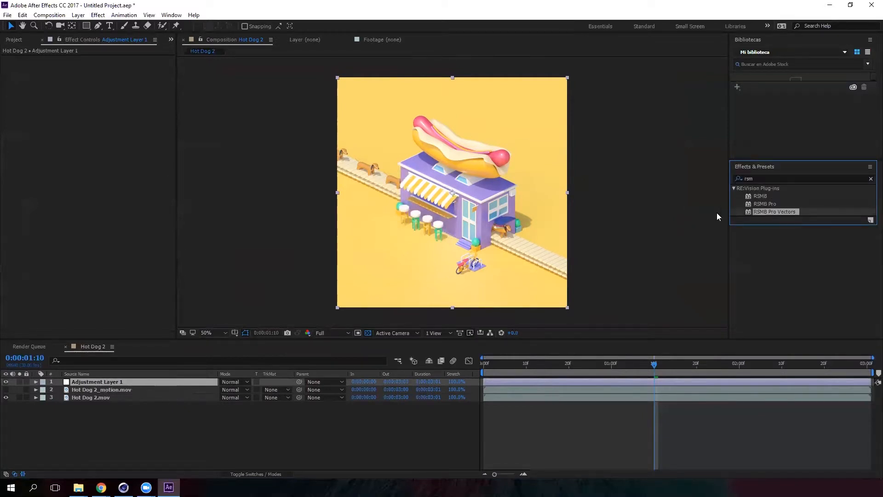
pyautogui.moveTo(780, 210); pyautogui.dragTo(108, 381)
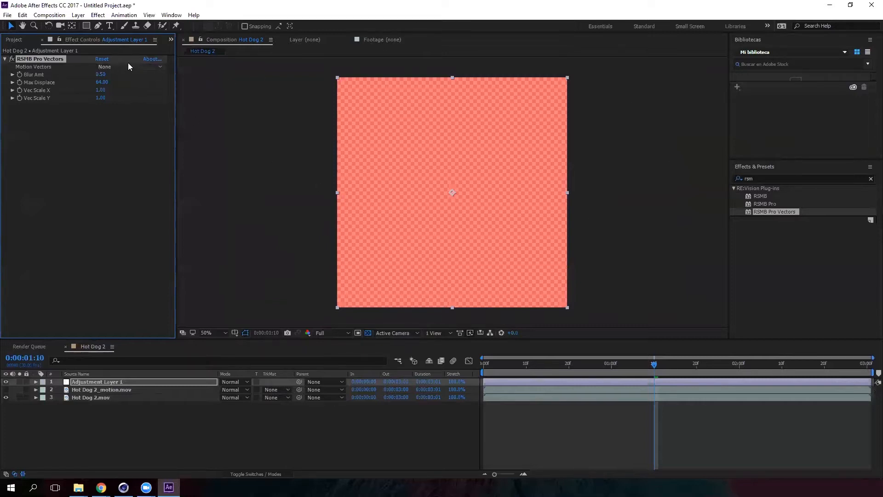
# - Set RSMB Pro Vectors' Motion Vectors source to Hot Dog 2_motion.mov
pyautogui.click(66, 389)
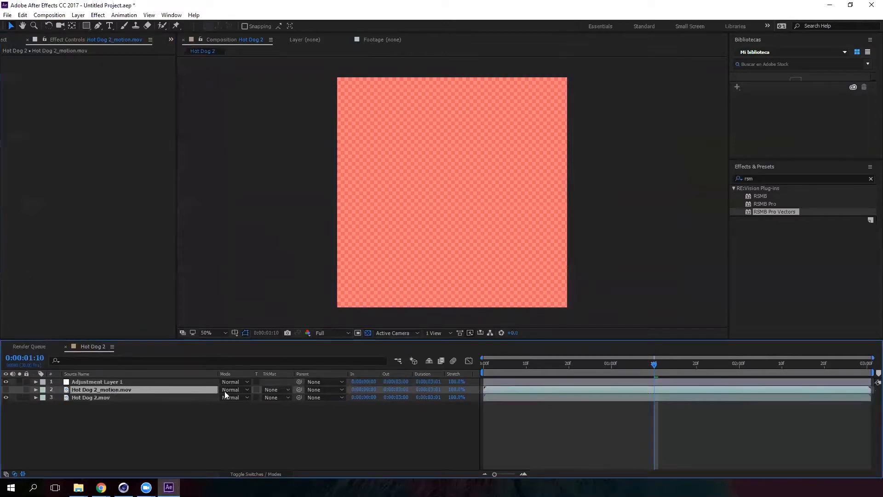
pyautogui.click(133, 381)
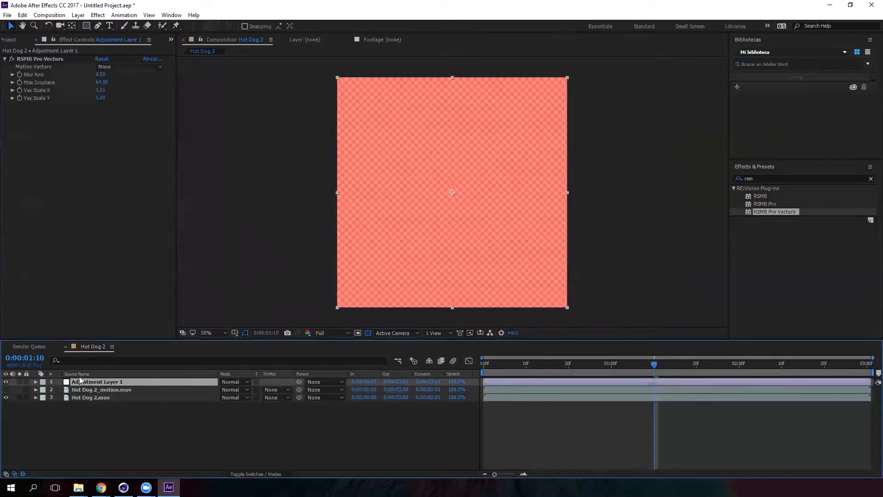
pyautogui.click(137, 69)
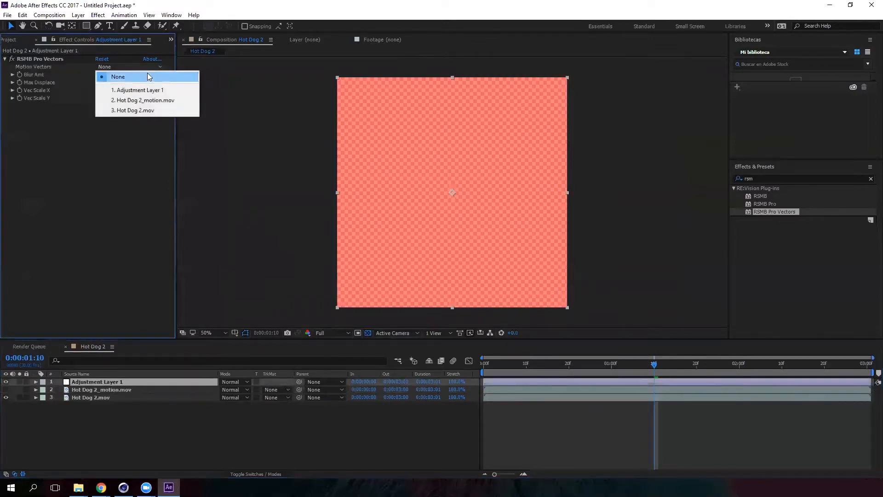
pyautogui.click(150, 101)
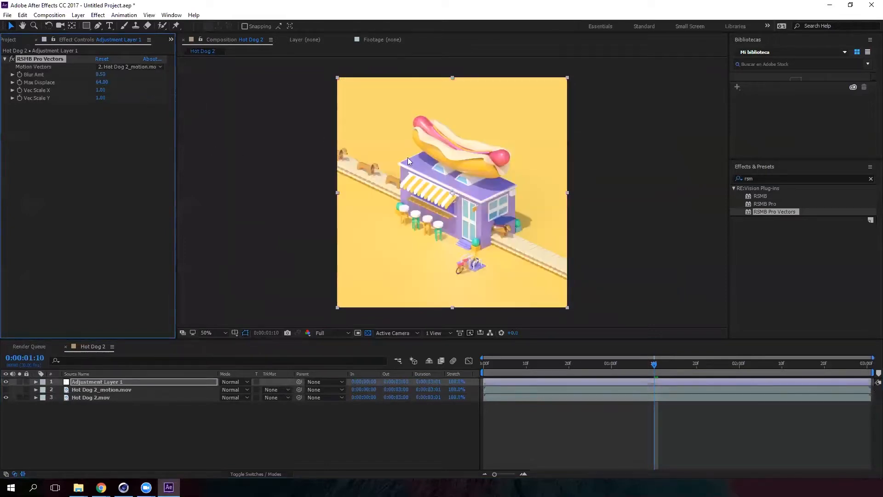
# - Preview the motion blur around frame 19, toggling the adjustment layer's visibility to compare
pyautogui.scroll(1, 469, 199)
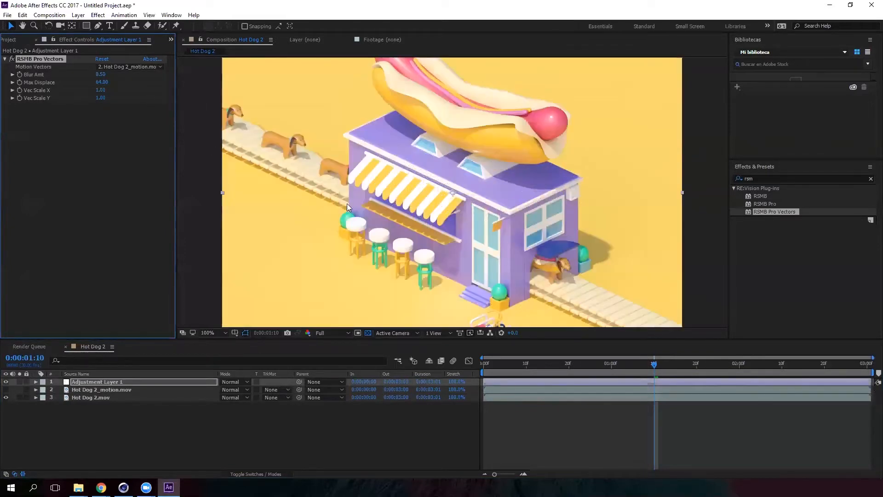
pyautogui.click(526, 365)
pyautogui.moveTo(519, 364); pyautogui.dragTo(564, 364)
pyautogui.scroll(1, 312, 177)
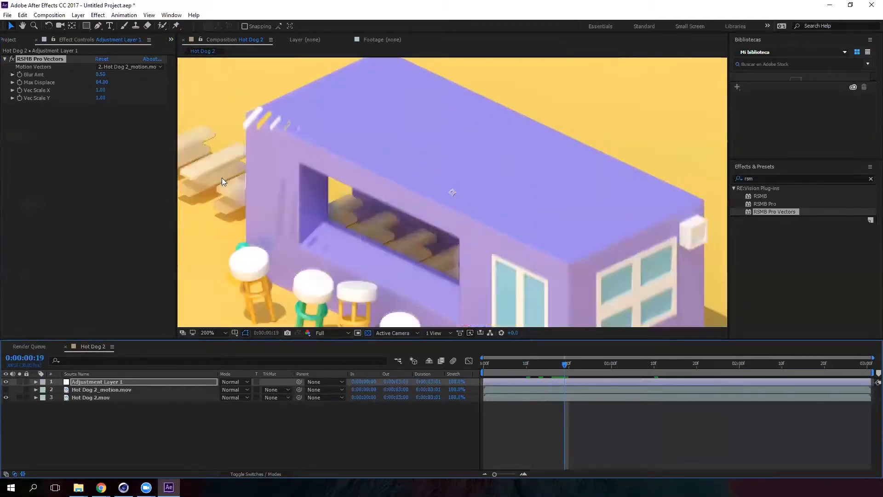
pyautogui.scroll(-1, 369, 226)
pyautogui.press('space')
pyautogui.moveTo(458, 225); pyautogui.dragTo(549, 193)
pyautogui.scroll(1, 473, 209)
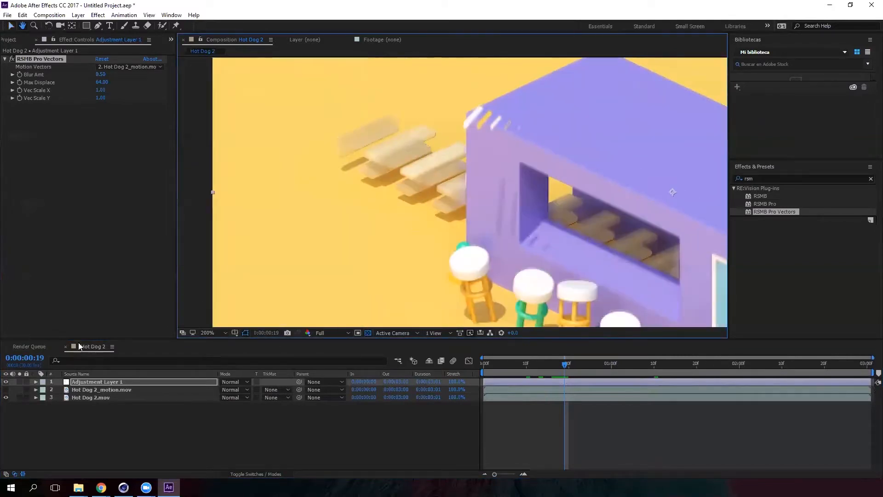
pyautogui.click(6, 382)
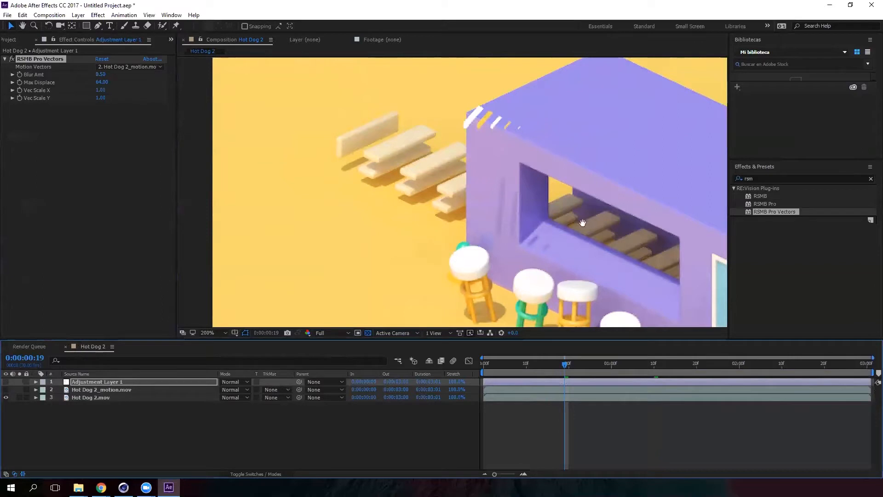
pyautogui.scroll(-1, 582, 222)
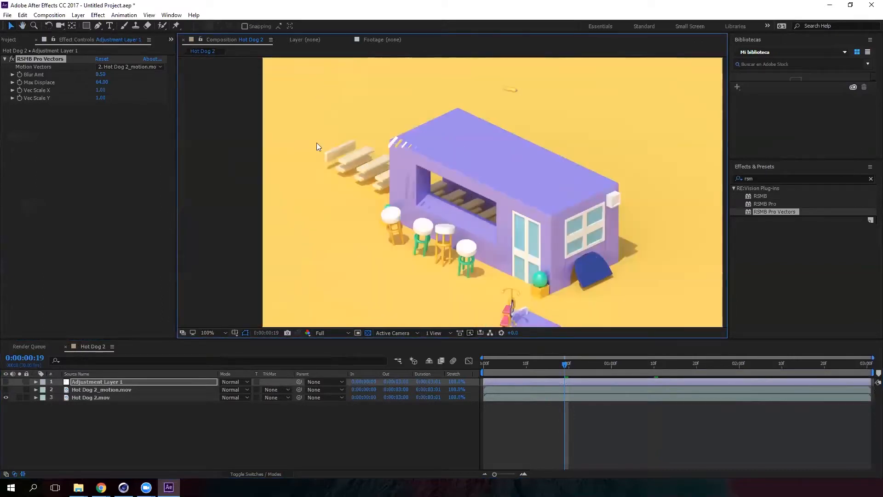
pyautogui.click(6, 382)
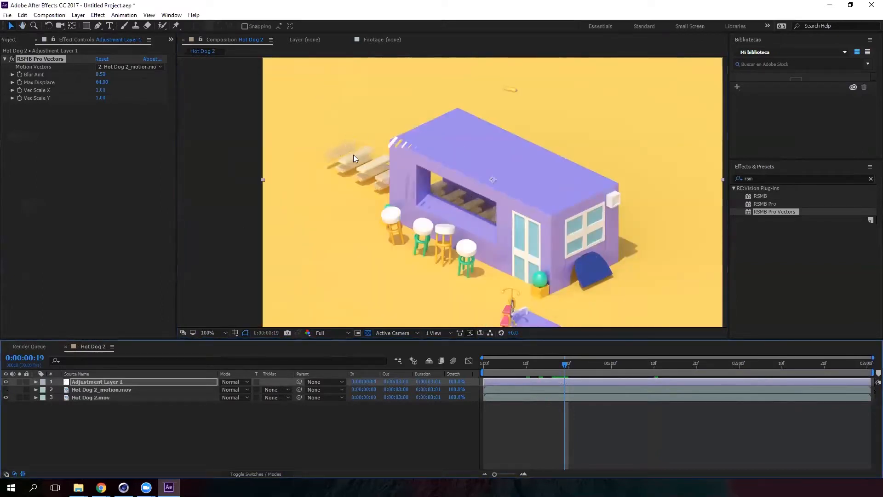
# - Try different Blur Amt values on RSMB Pro Vectors, such as 0, 0.012 and 0.1
pyautogui.press('.')
pyautogui.click(101, 75)
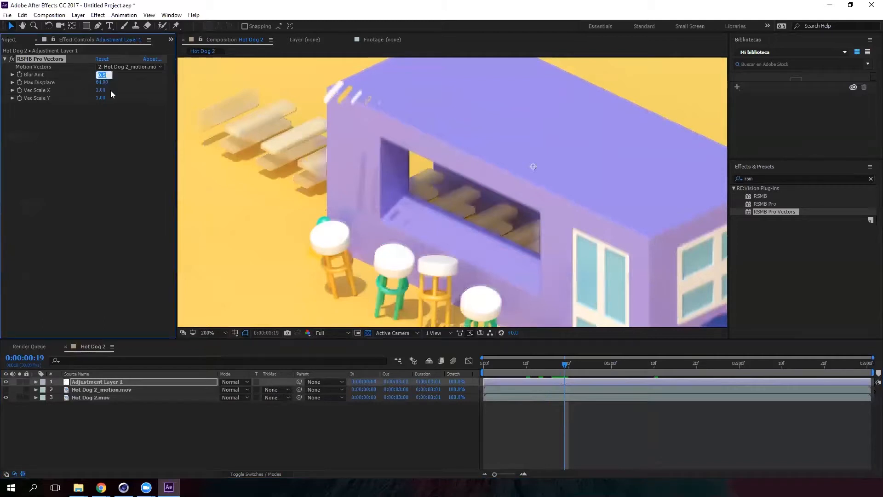
pyautogui.write('01')
pyautogui.press('Return')
pyautogui.click(104, 74)
pyautogui.write('0.01')
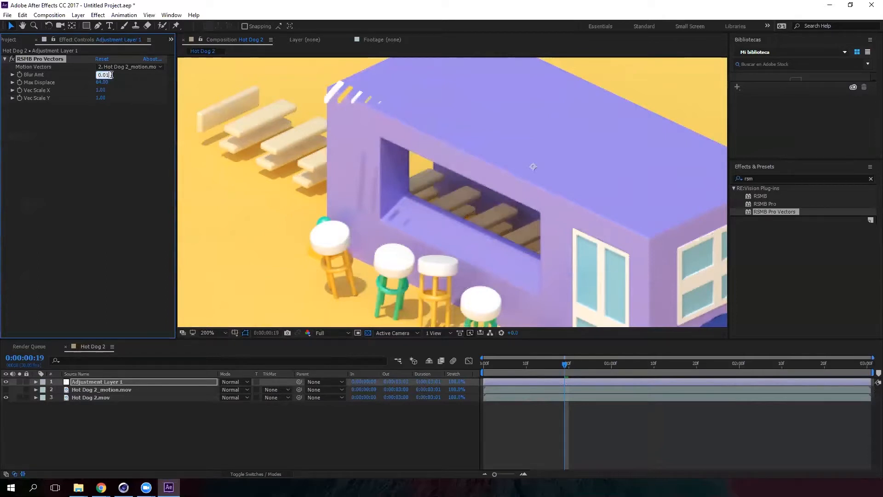
pyautogui.write('2')
pyautogui.press('Return')
pyautogui.click(104, 75)
pyautogui.press('Right')
pyautogui.click(103, 74)
pyautogui.write('0.1')
pyautogui.press('Return')
pyautogui.click(104, 75)
pyautogui.press('Return')
pyautogui.click(108, 74)
# - Inspect the motion blur on the stools and building in the zoomed preview
pyautogui.scroll(-1, 471, 181)
pyautogui.scroll(1, 391, 187)
pyautogui.moveTo(309, 173); pyautogui.dragTo(404, 188)
pyautogui.scroll(-1, 425, 164)
pyautogui.moveTo(488, 194); pyautogui.dragTo(584, 219)
pyautogui.scroll(1, 302, 178)
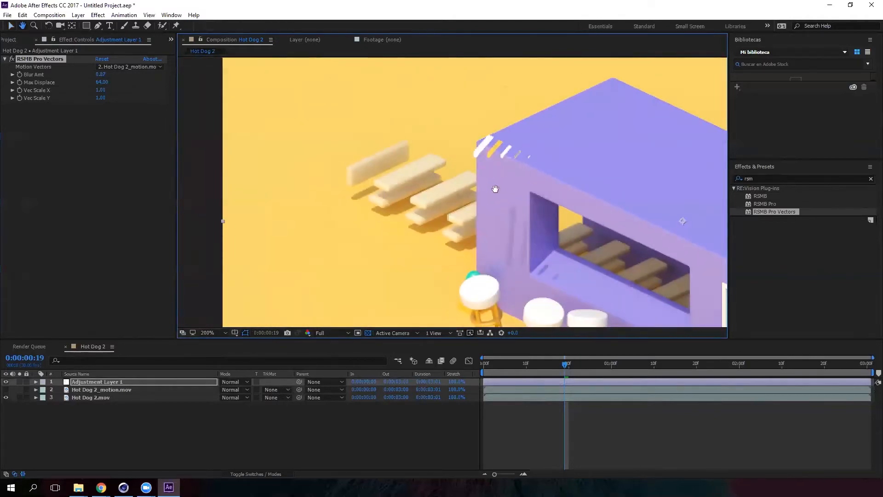
# - Zoom the composition viewer out to 50% and return the playhead to the first frame
pyautogui.moveTo(494, 188); pyautogui.dragTo(531, 203)
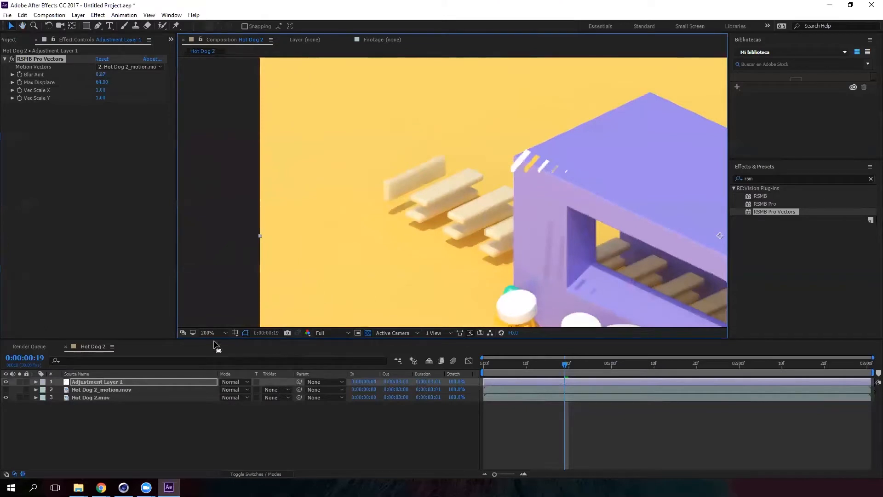
pyautogui.moveTo(577, 225); pyautogui.dragTo(466, 201)
pyautogui.scroll(-1, 520, 181)
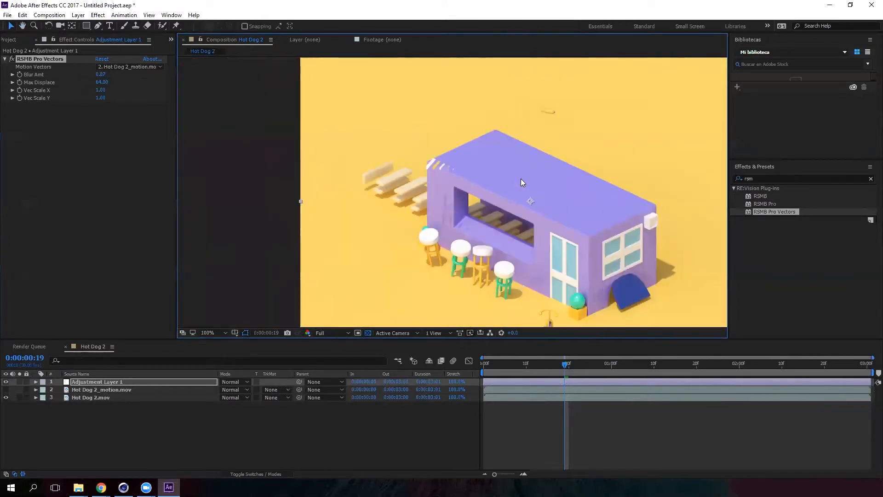
pyautogui.moveTo(551, 221); pyautogui.dragTo(486, 162)
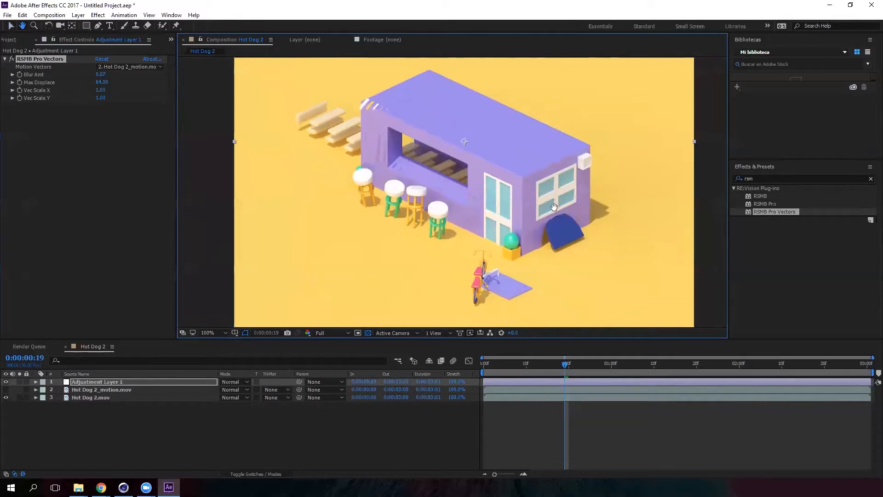
pyautogui.scroll(-1, 491, 216)
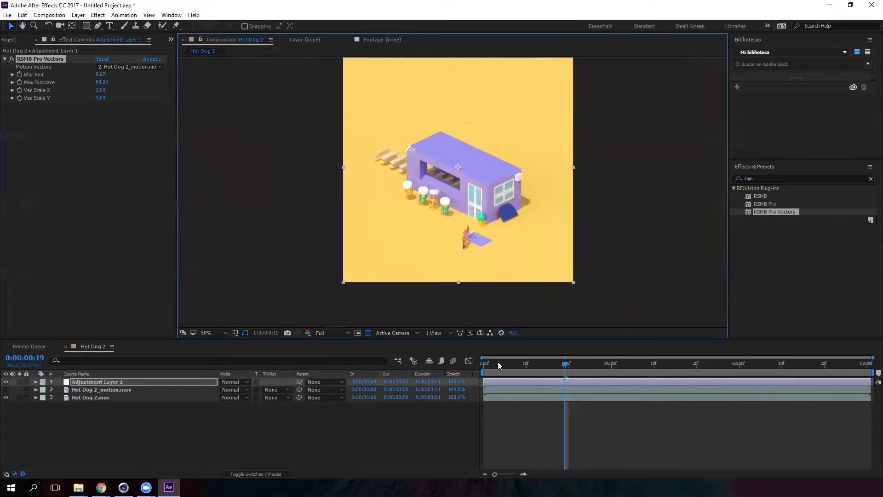
pyautogui.moveTo(498, 362); pyautogui.dragTo(474, 362)
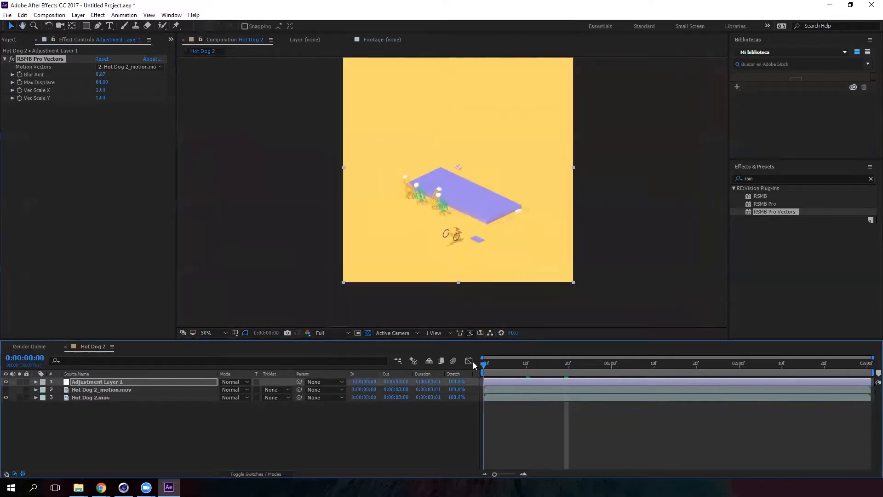
# - Play back the whole composition from its first frame to review the result
pyautogui.click(15, 40)
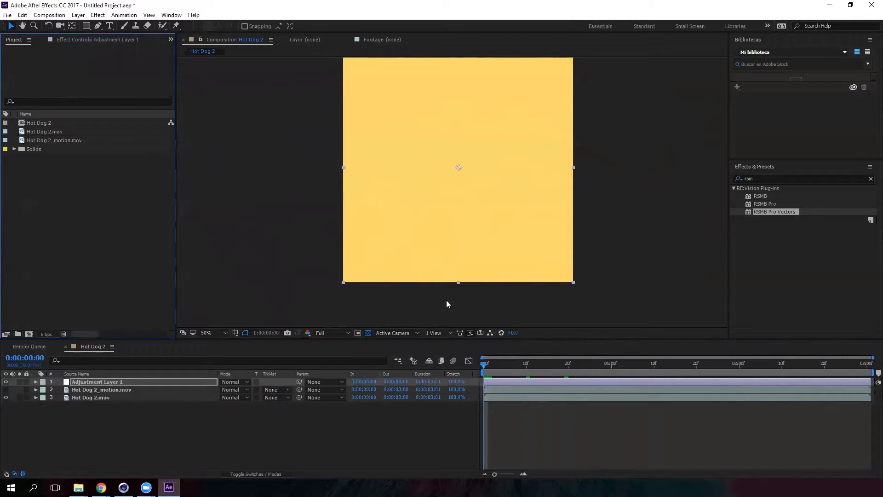
pyautogui.moveTo(644, 158); pyautogui.dragTo(646, 174)
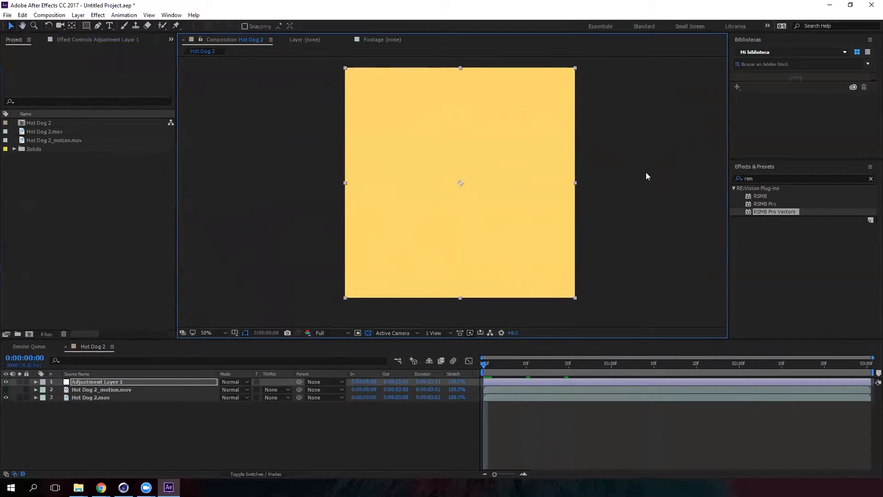
pyautogui.press('space')
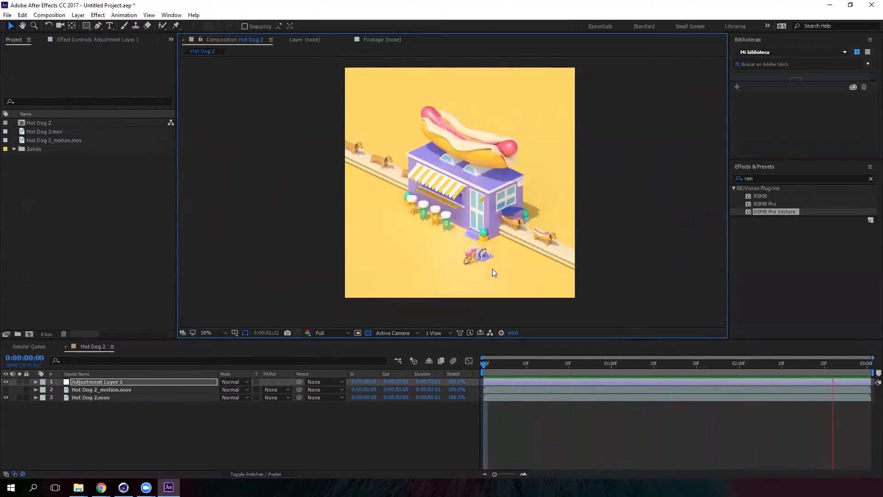
pyautogui.click(505, 365)
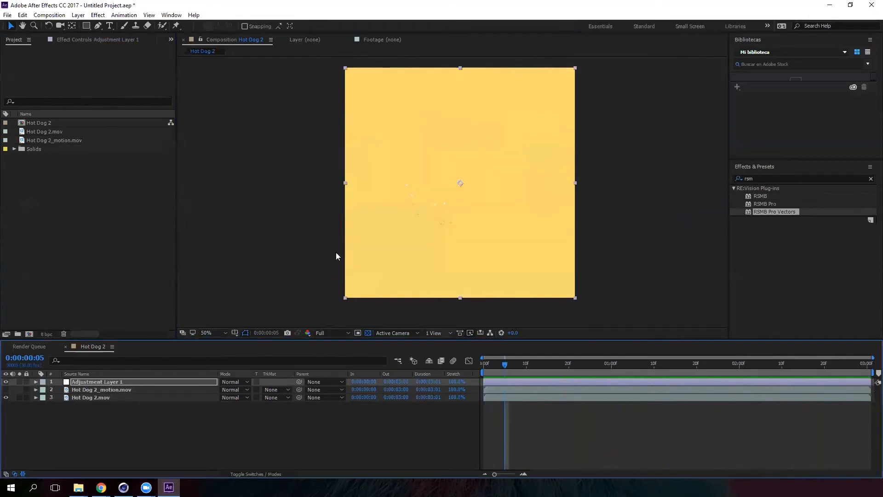
pyautogui.moveTo(496, 364); pyautogui.dragTo(476, 366)
# - Rename the Hot Dog 2 composition to Dog Hot Dog
pyautogui.click(83, 123)
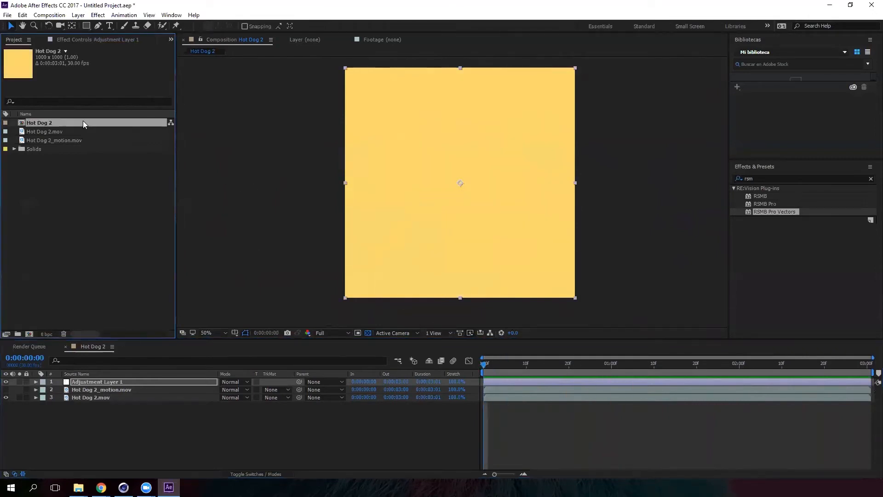
pyautogui.click(63, 185)
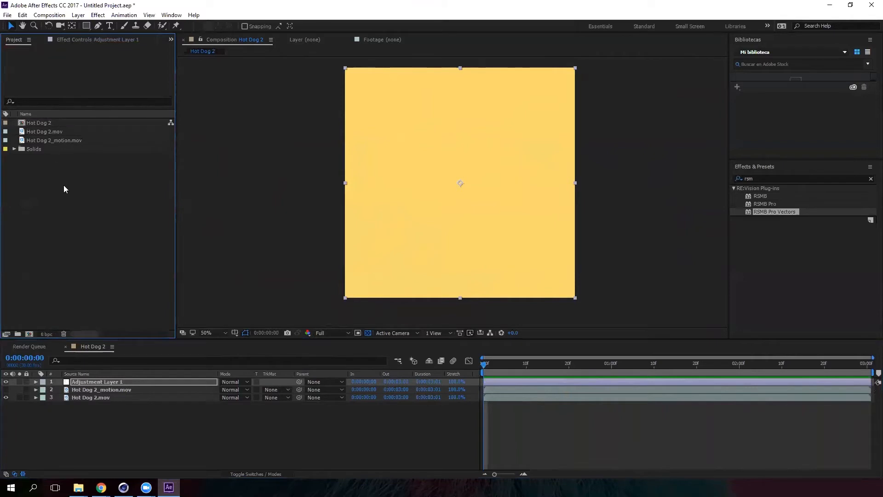
pyautogui.click(50, 124)
pyautogui.press('Return')
pyautogui.press('BackSpace')
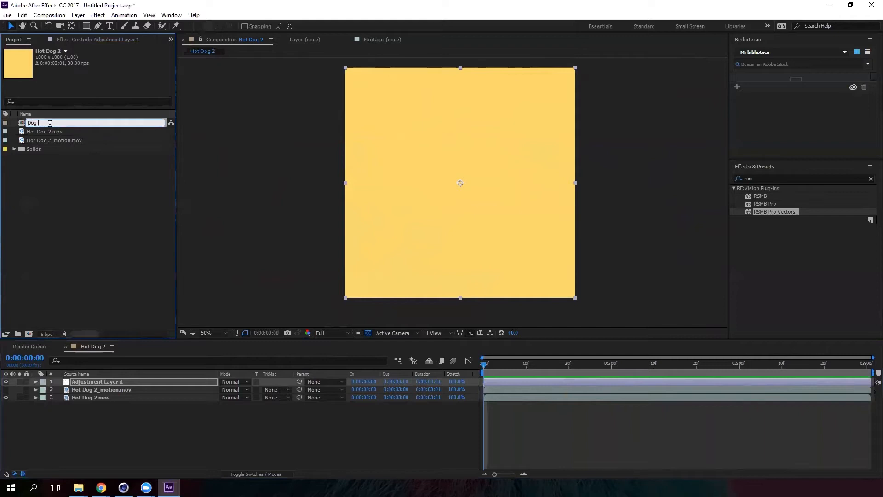
pyautogui.write('Dog Hot Dog')
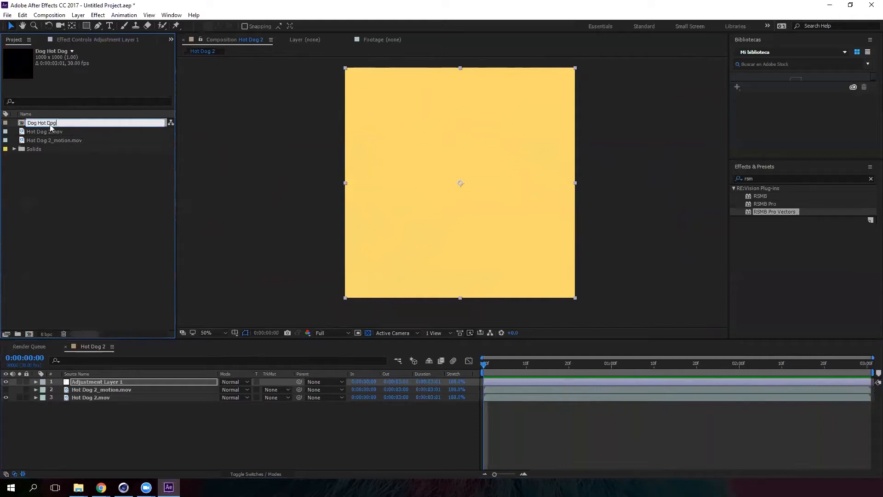
pyautogui.click(72, 174)
pyautogui.click(51, 124)
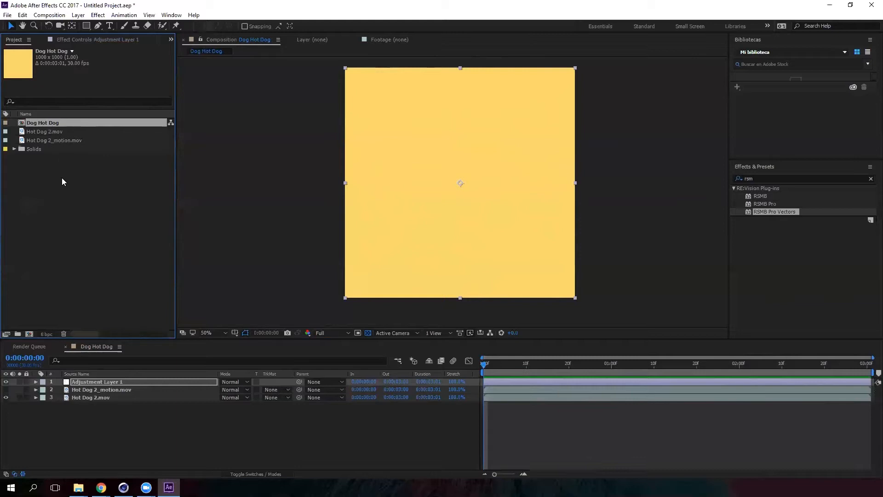
# - Add the Dog Hot Dog composition to the Render Queue and review its render settings
pyautogui.click(62, 17)
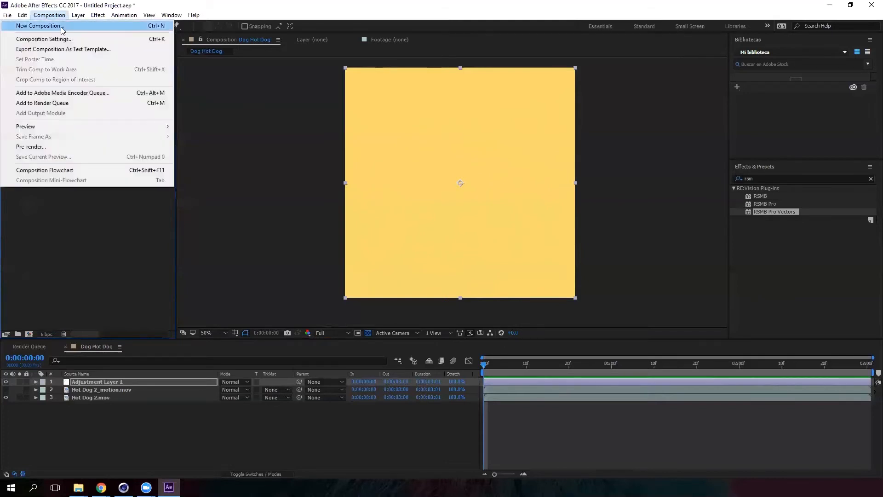
pyautogui.click(79, 105)
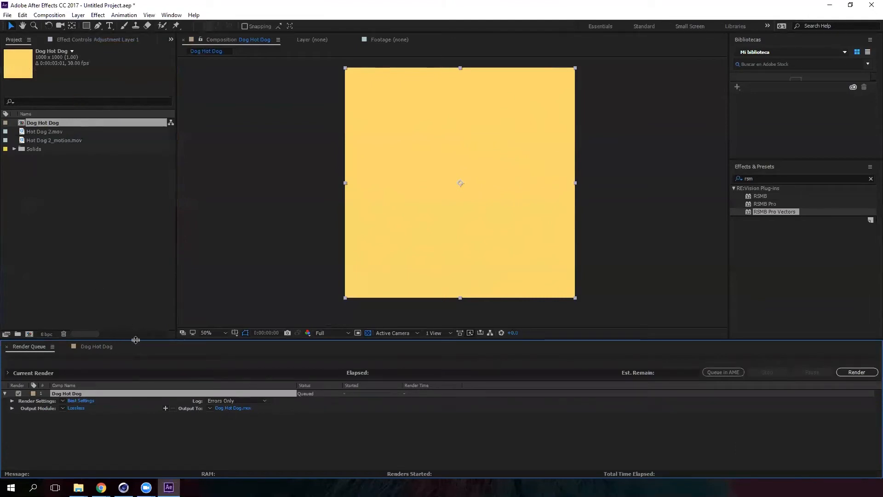
pyautogui.moveTo(138, 341); pyautogui.dragTo(149, 295)
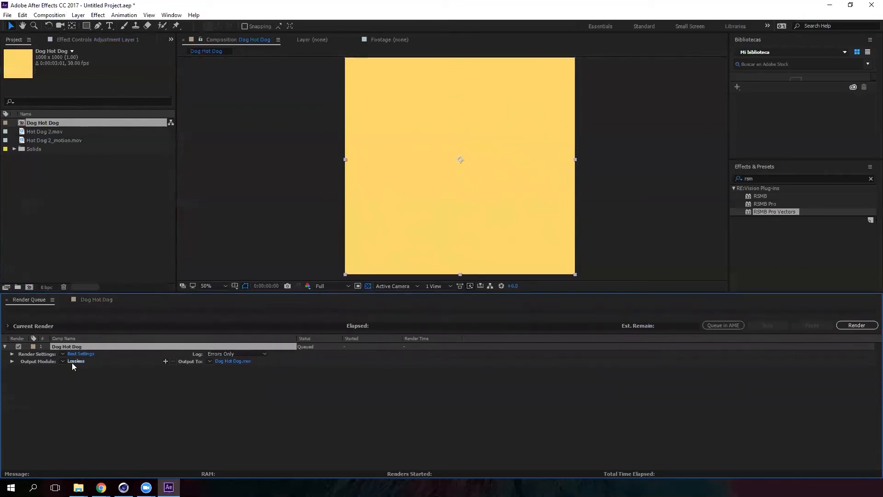
pyautogui.click(12, 354)
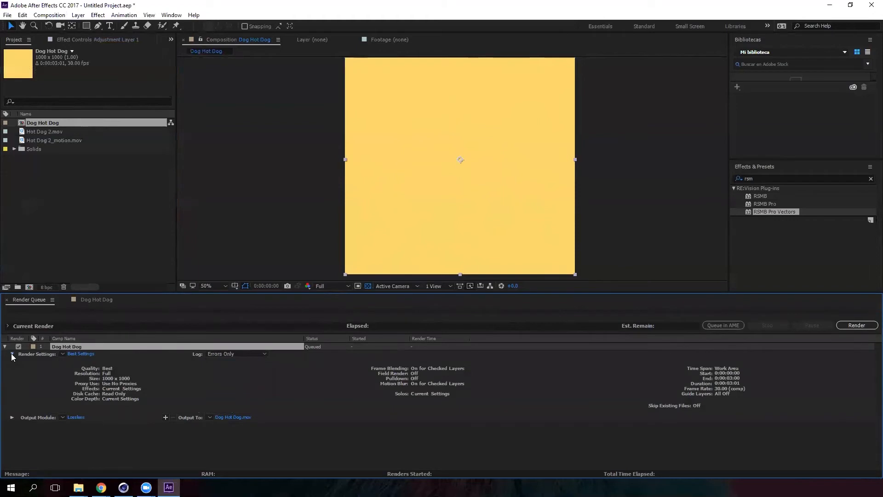
pyautogui.click(12, 355)
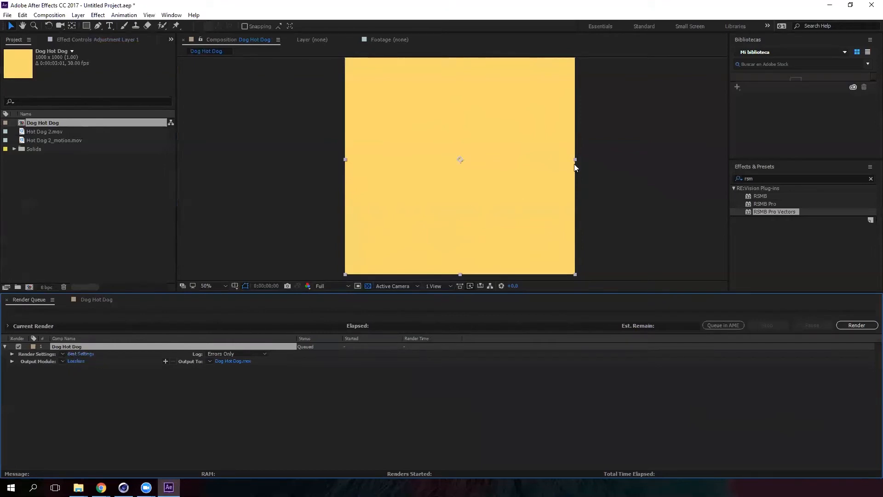
# - Set the output module's audio output to Audio Output On
pyautogui.click(76, 361)
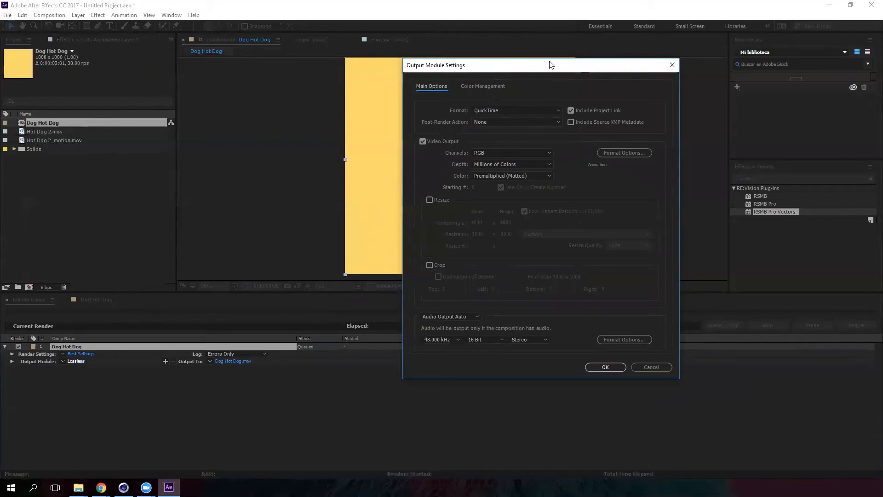
pyautogui.moveTo(550, 61); pyautogui.dragTo(439, 59)
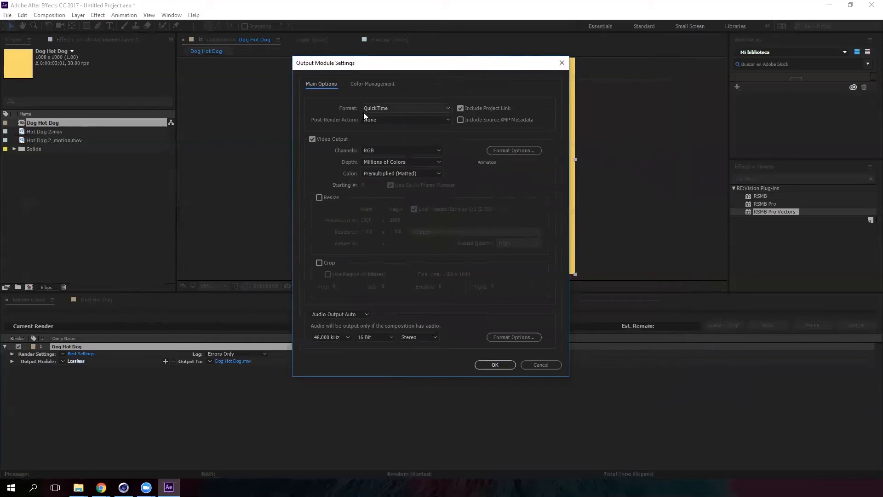
pyautogui.click(372, 150)
pyautogui.click(354, 314)
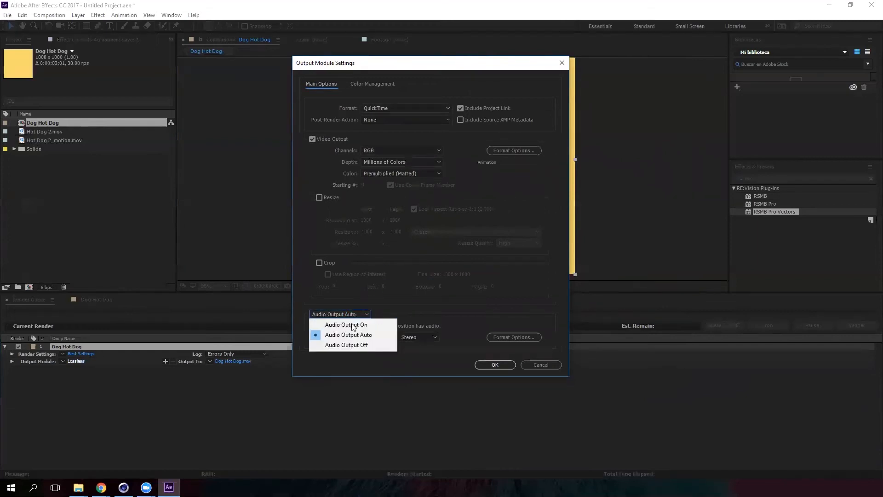
pyautogui.click(351, 321)
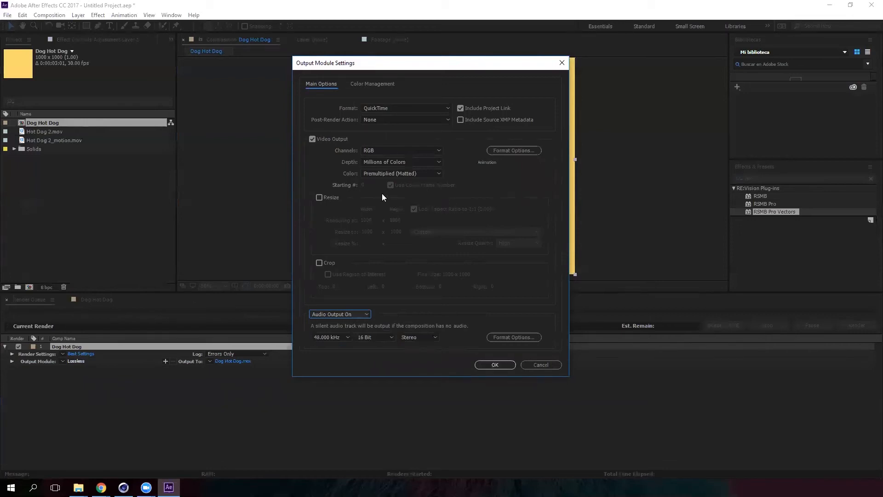
pyautogui.click(500, 367)
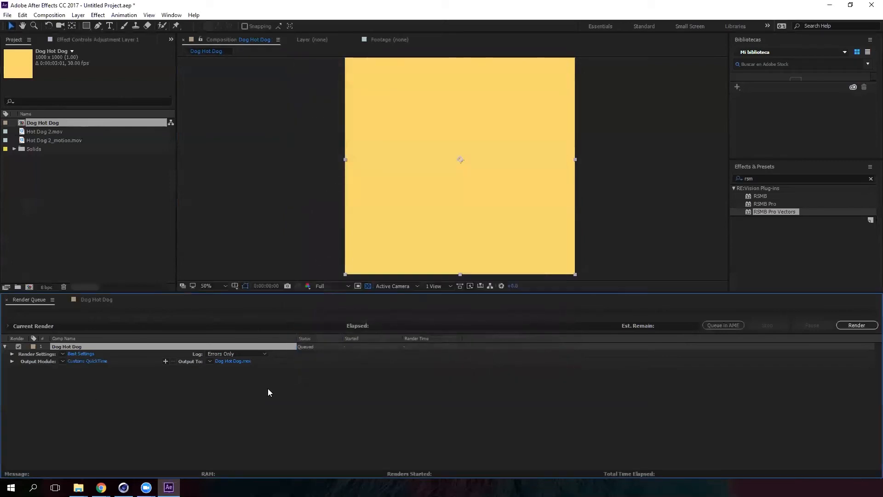
# - Save the output as Dog Hot Dog on the Desktop and start the render
pyautogui.click(241, 360)
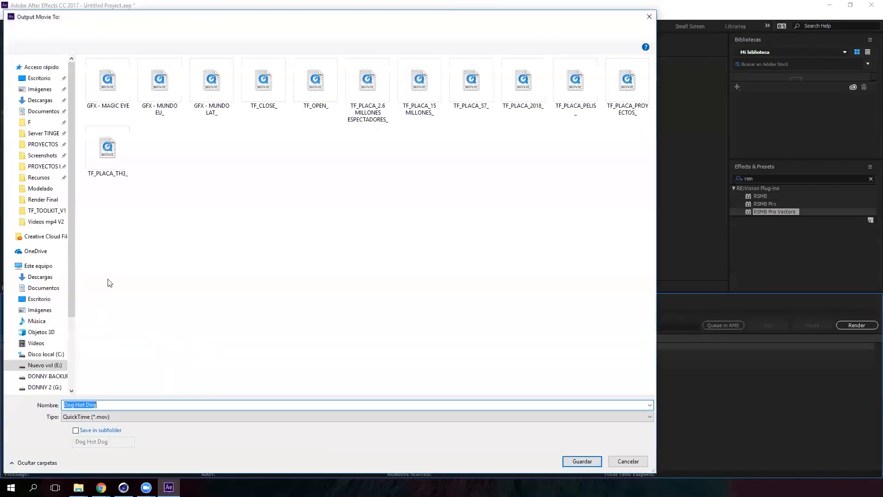
pyautogui.click(50, 78)
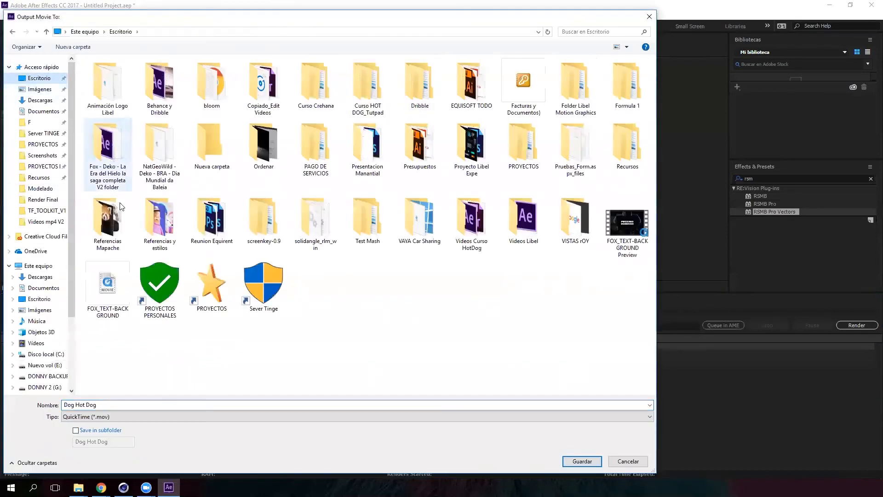
pyautogui.click(582, 461)
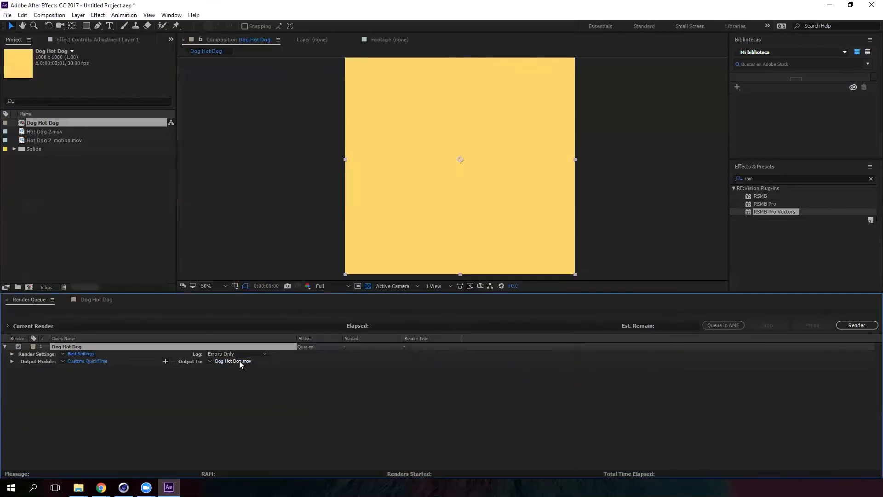
pyautogui.click(863, 326)
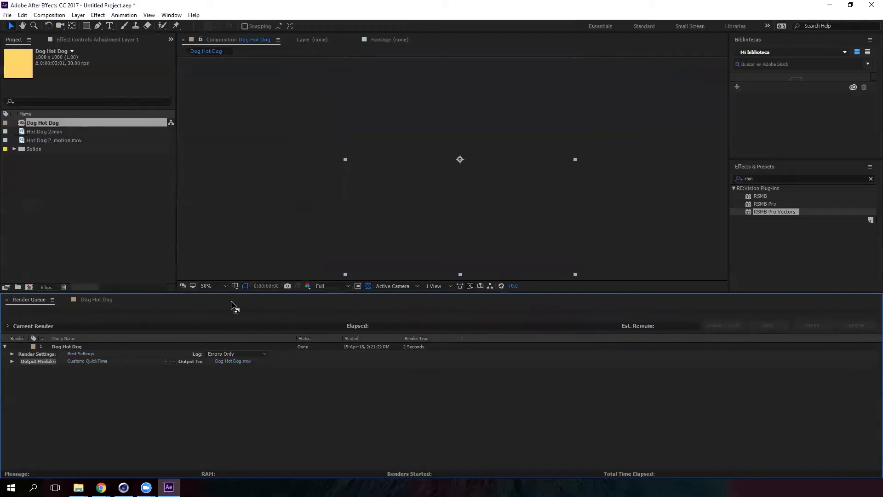
# - Switch to File Explorer and browse the Desktop folder for the rendered movie
pyautogui.click(78, 486)
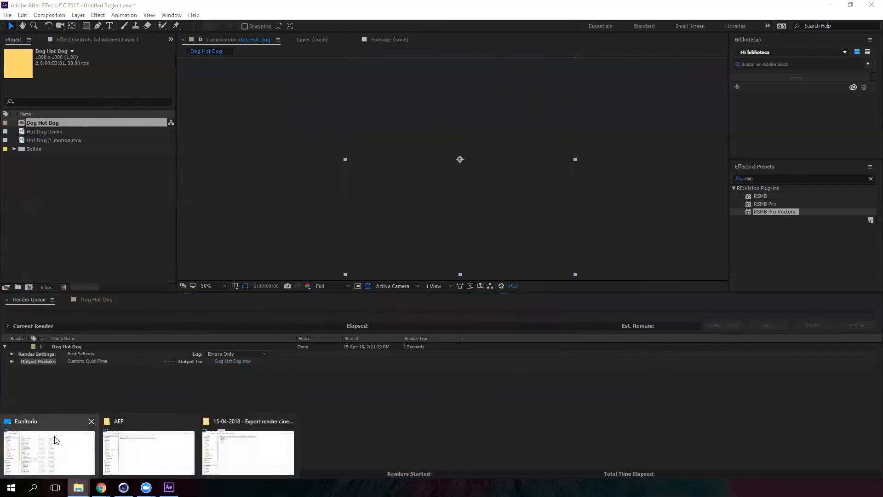
pyautogui.click(50, 453)
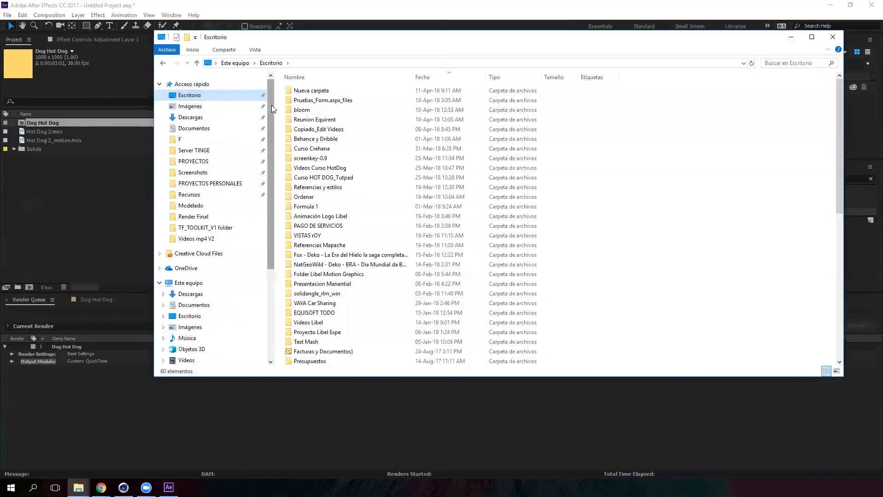
pyautogui.scroll(-4, 271, 105)
pyautogui.scroll(-3, 382, 235)
pyautogui.scroll(-8, 380, 234)
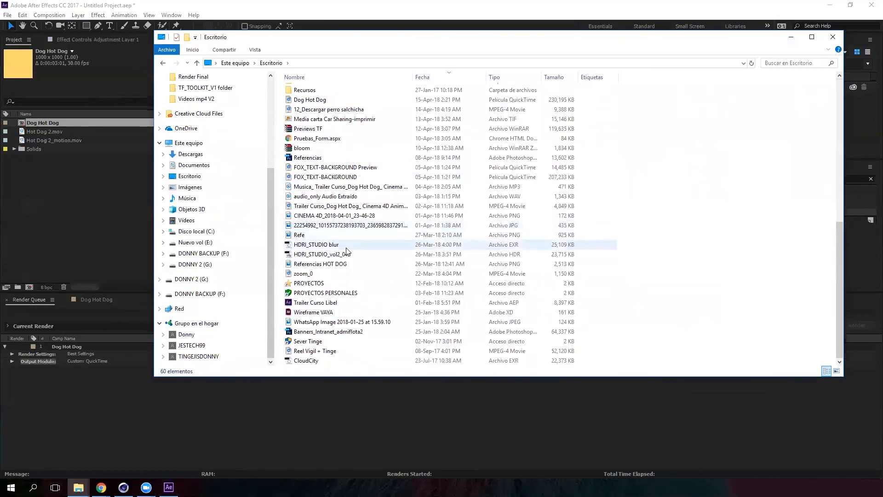
pyautogui.scroll(1, 319, 318)
pyautogui.scroll(4, 320, 317)
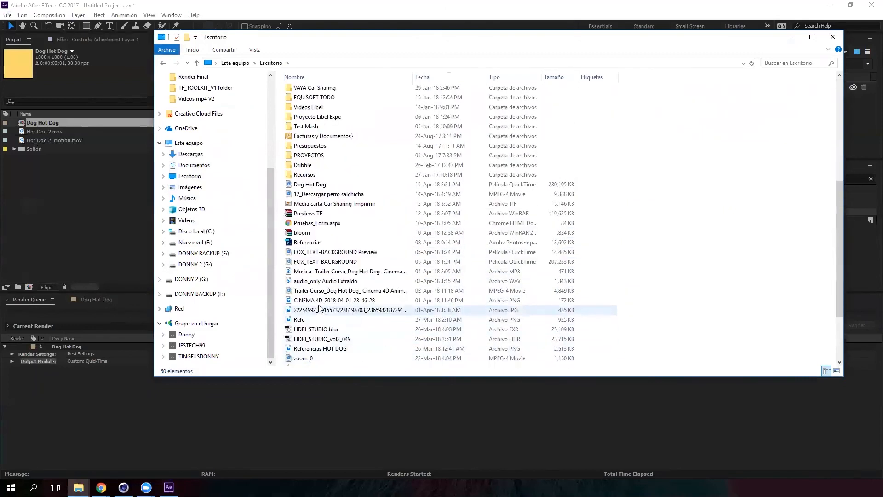
# - Open and play the Dog Hot Dog movie, then minimize the player and explorer windows
pyautogui.click(324, 243)
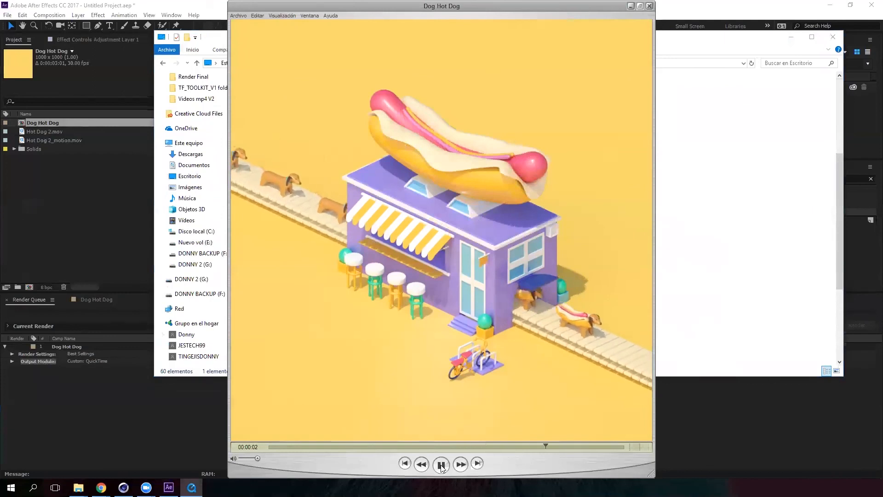
pyautogui.click(441, 465)
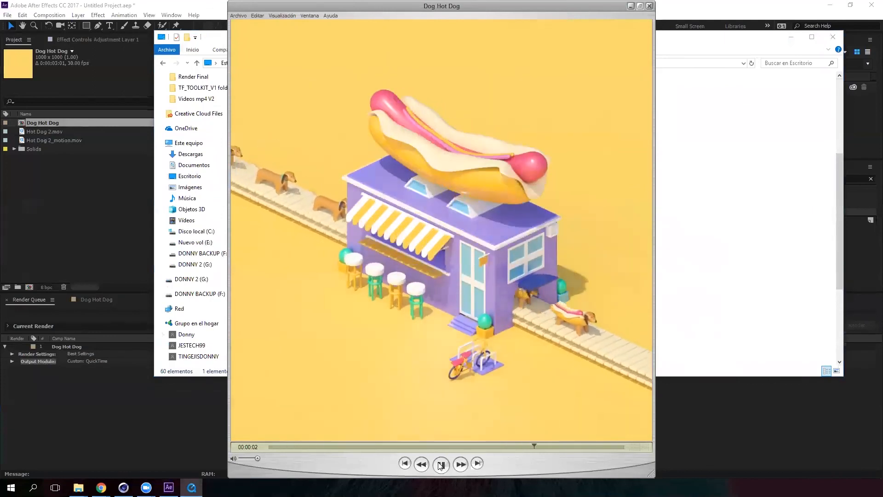
pyautogui.click(630, 6)
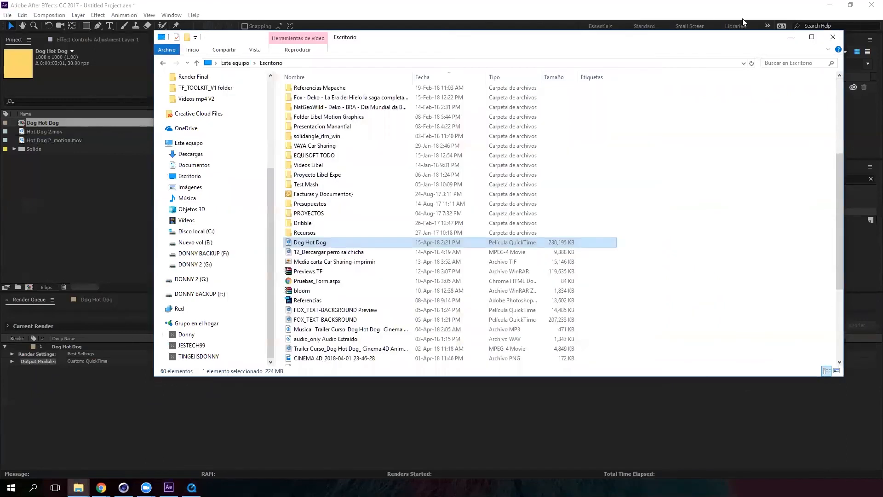
pyautogui.click(792, 30)
# - Reopen the Dog Hot Dog composition and scrub through its timeline
pyautogui.doubleClick(56, 124)
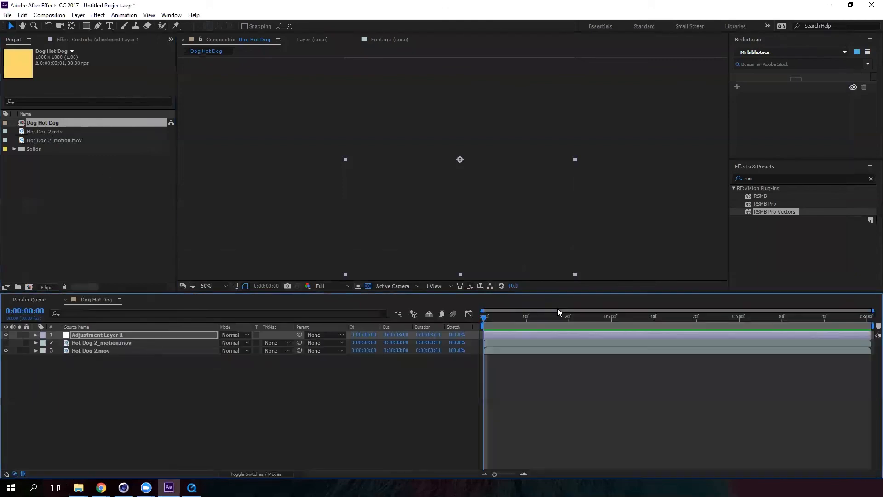
pyautogui.moveTo(492, 314); pyautogui.dragTo(579, 314)
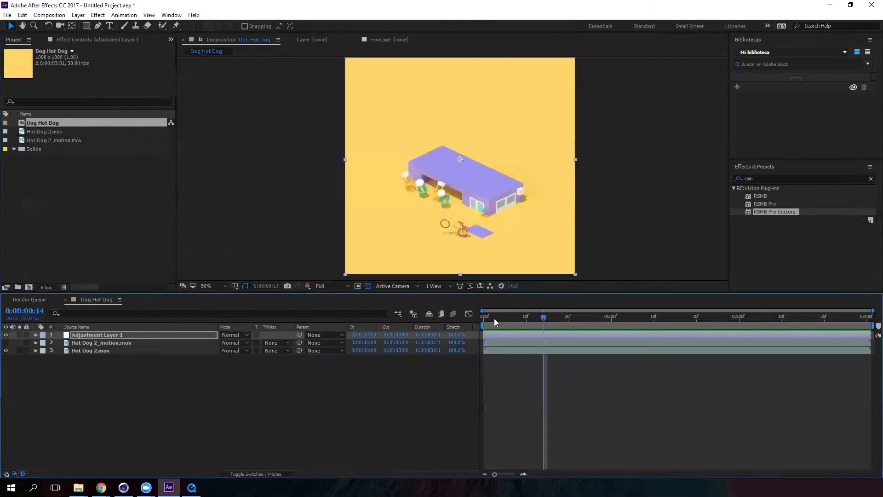
pyautogui.moveTo(115, 293); pyautogui.dragTo(118, 333)
pyautogui.moveTo(496, 357); pyautogui.dragTo(819, 358)
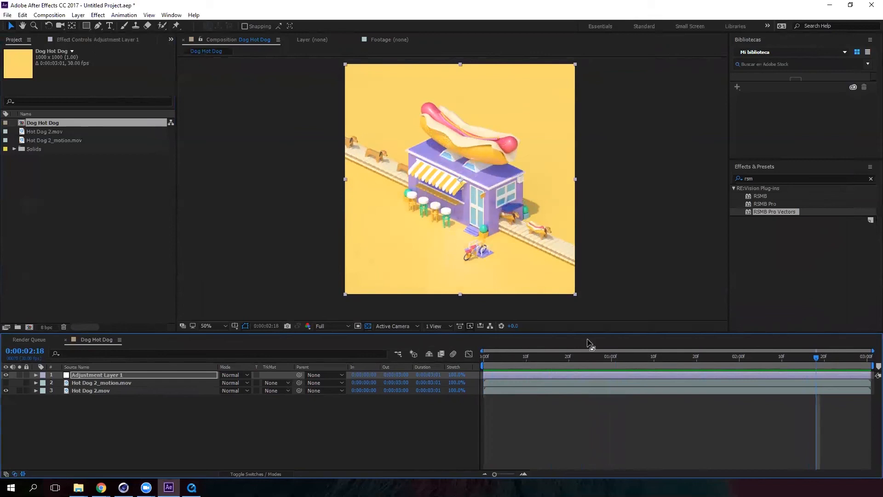